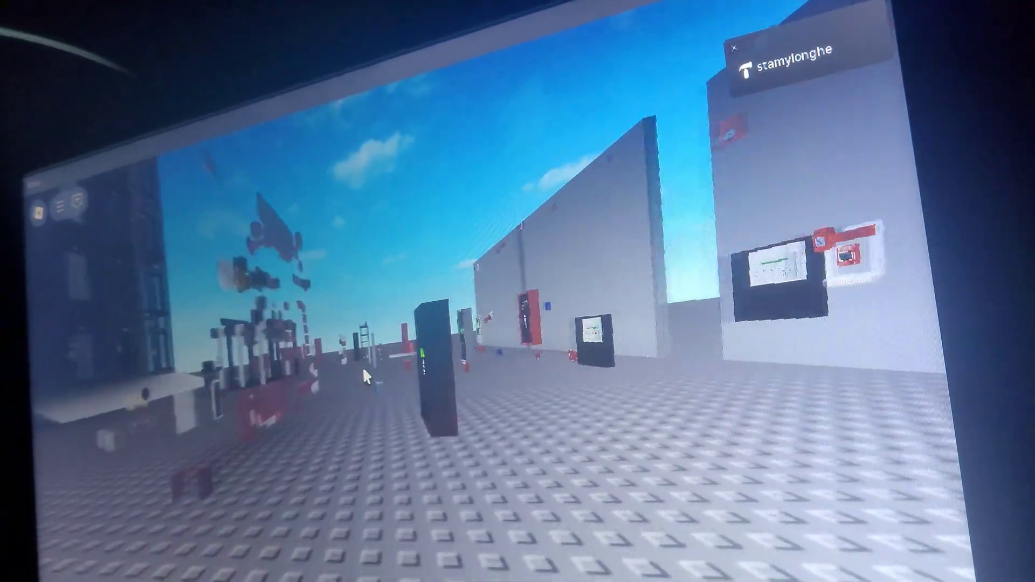
# - Walk across the map to the wall of fire alarm devices by the star-patterned platform
pyautogui.press('w')
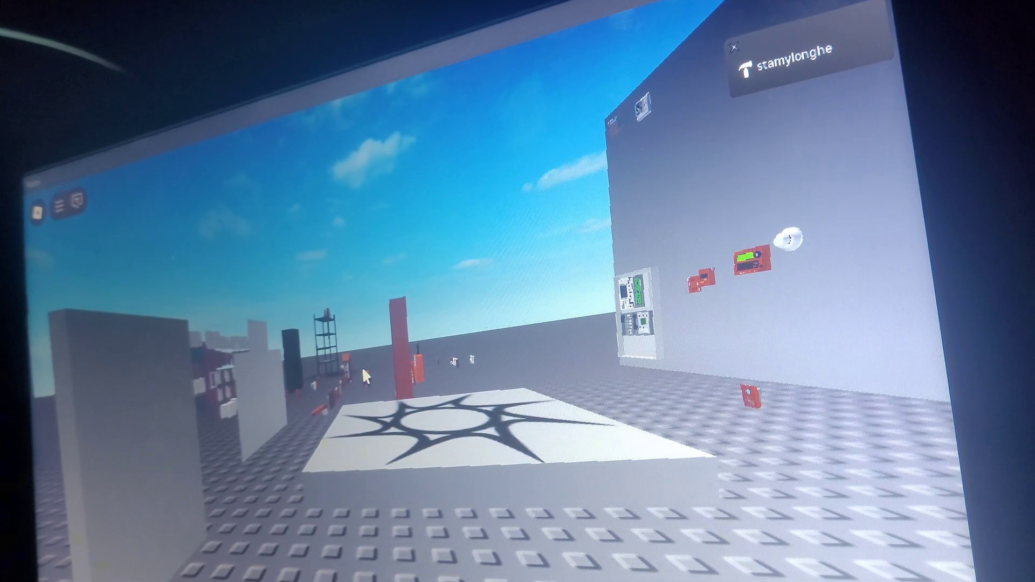
# - Approach and look over the pull stations, annunciator and smoke detector, then view the baseplate
pyautogui.press('w')
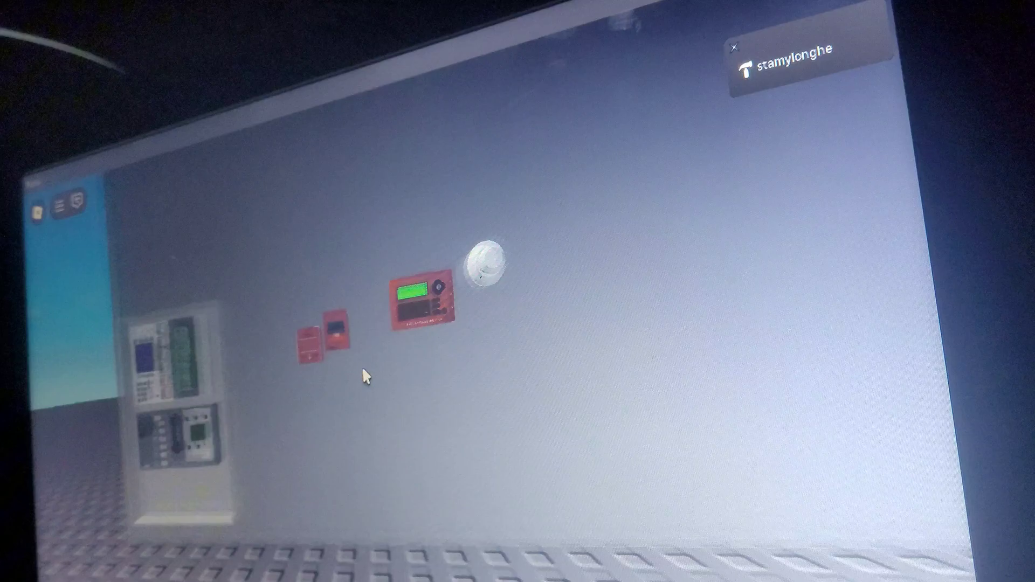
pyautogui.scroll(5, 362, 367)
pyautogui.scroll(-2, 362, 366)
pyautogui.scroll(-3, 362, 366)
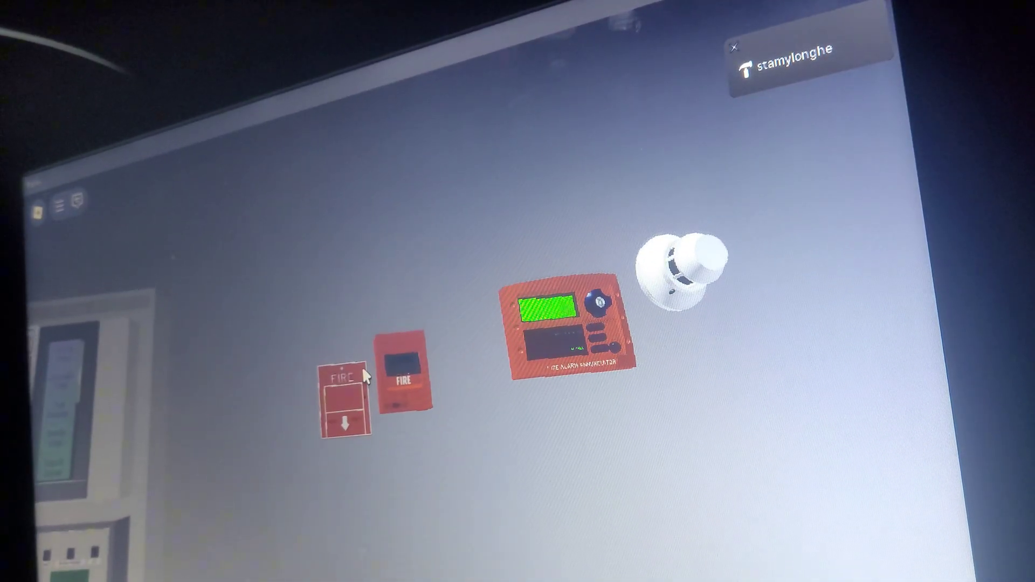
pyautogui.scroll(-4, 361, 366)
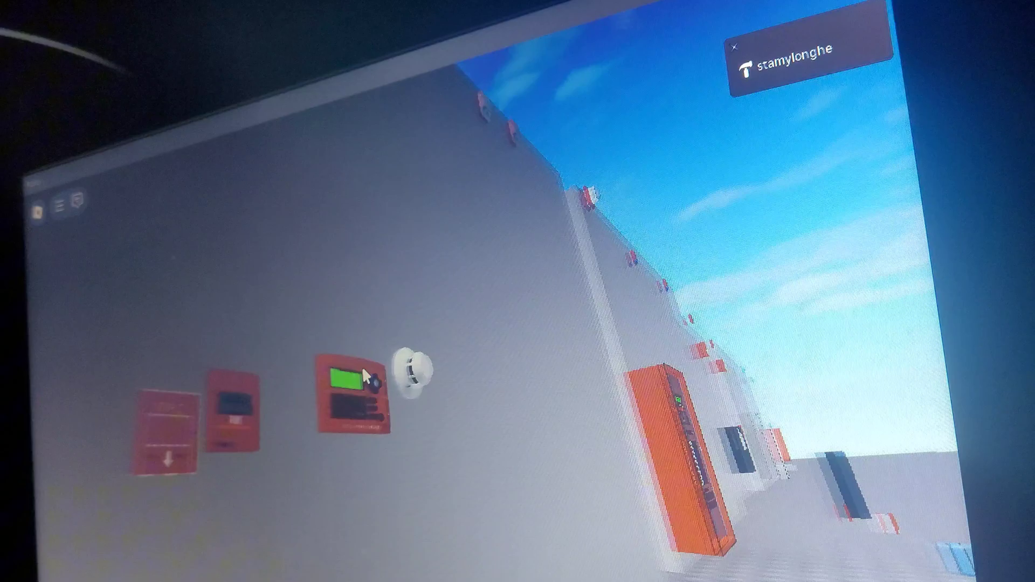
pyautogui.scroll(-2, 361, 366)
pyautogui.scroll(6, 362, 367)
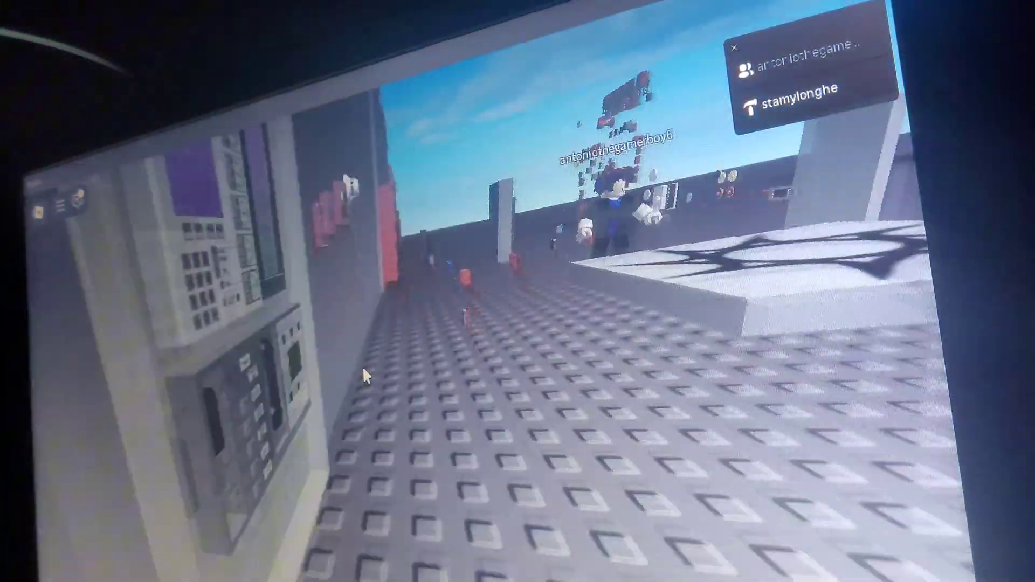
pyautogui.scroll(5, 363, 366)
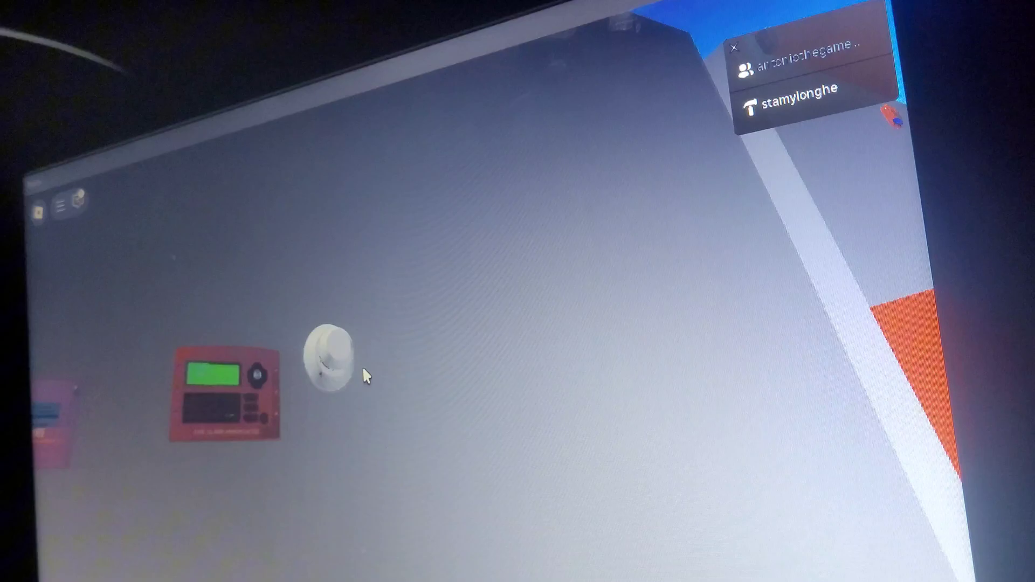
pyautogui.scroll(3, 363, 366)
pyautogui.scroll(-3, 362, 367)
pyautogui.moveTo(363, 366); pyautogui.dragTo(366, 377)
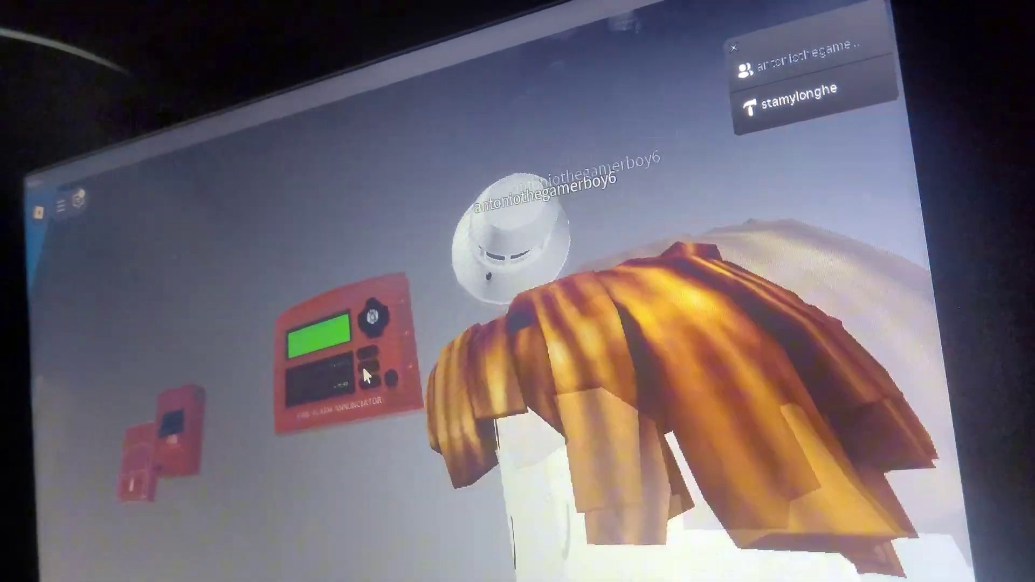
pyautogui.scroll(4, 363, 367)
pyautogui.scroll(-1, 365, 378)
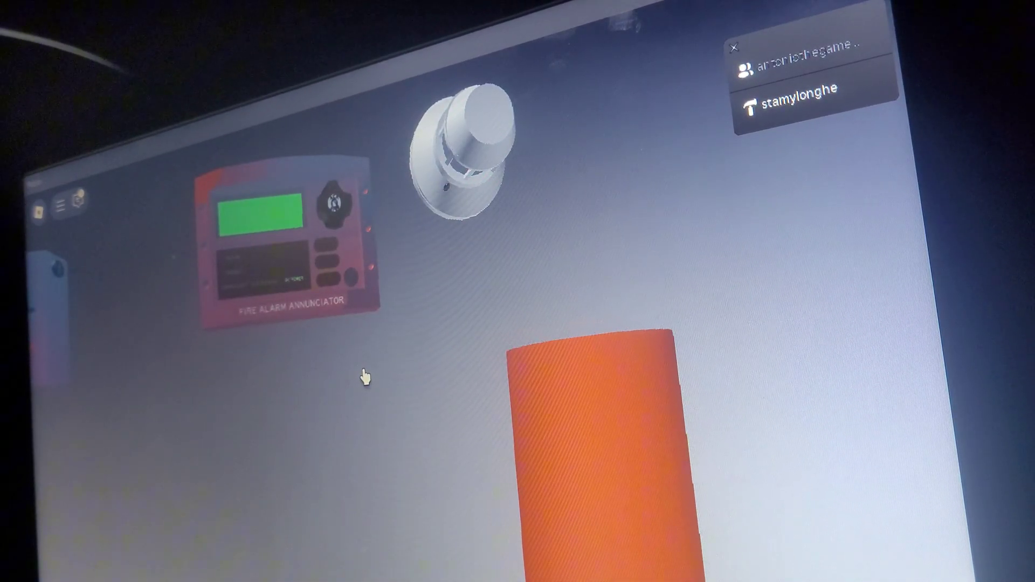
pyautogui.moveTo(364, 376); pyautogui.dragTo(365, 377)
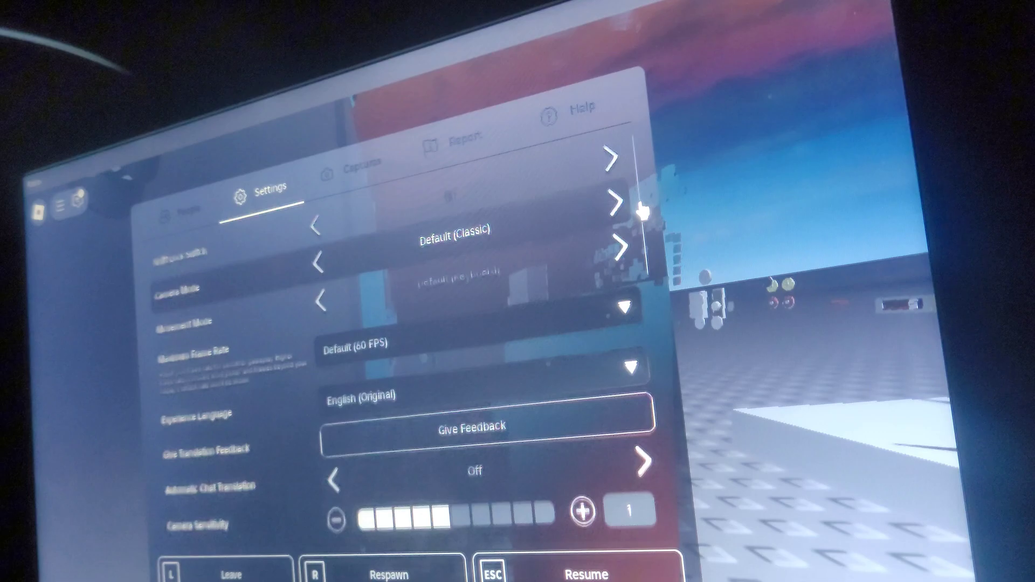
pyautogui.scroll(-5, 638, 243)
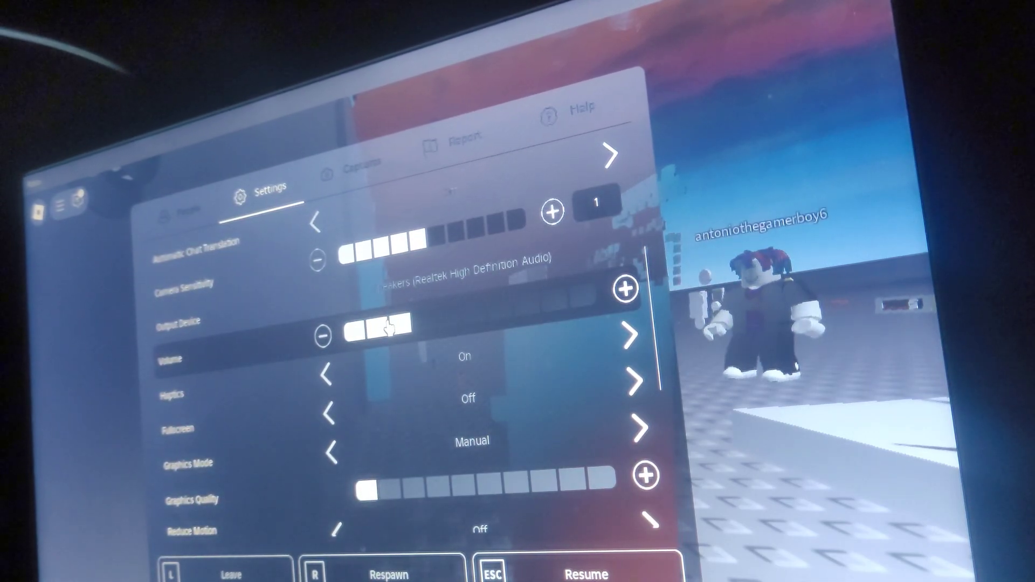
# - Exit the settings menu with Esc and face the voice evacuation panel
pyautogui.press('Escape')
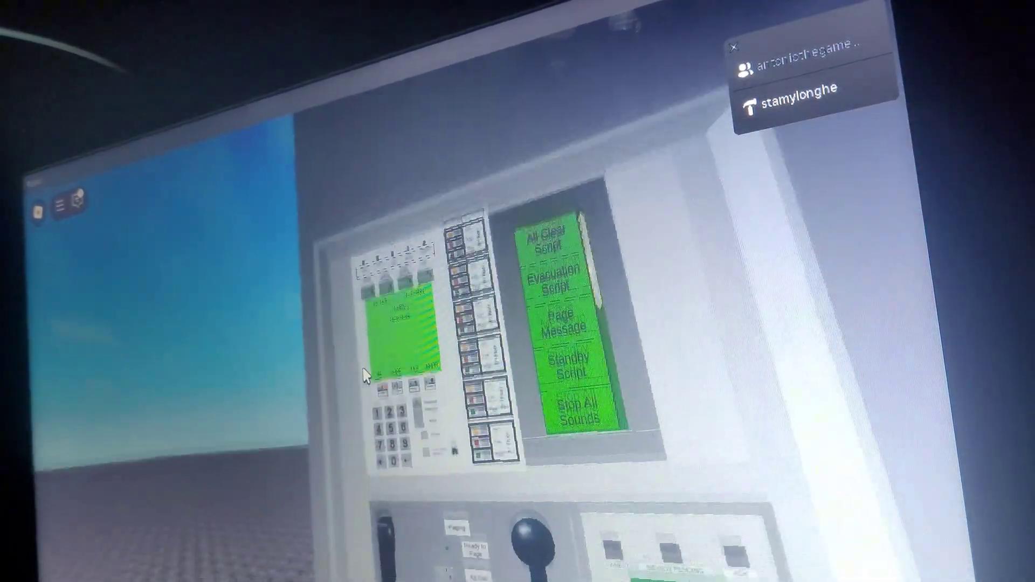
# - Look over the annunciator and the Simplex 4100 fire control panel
pyautogui.press('w')
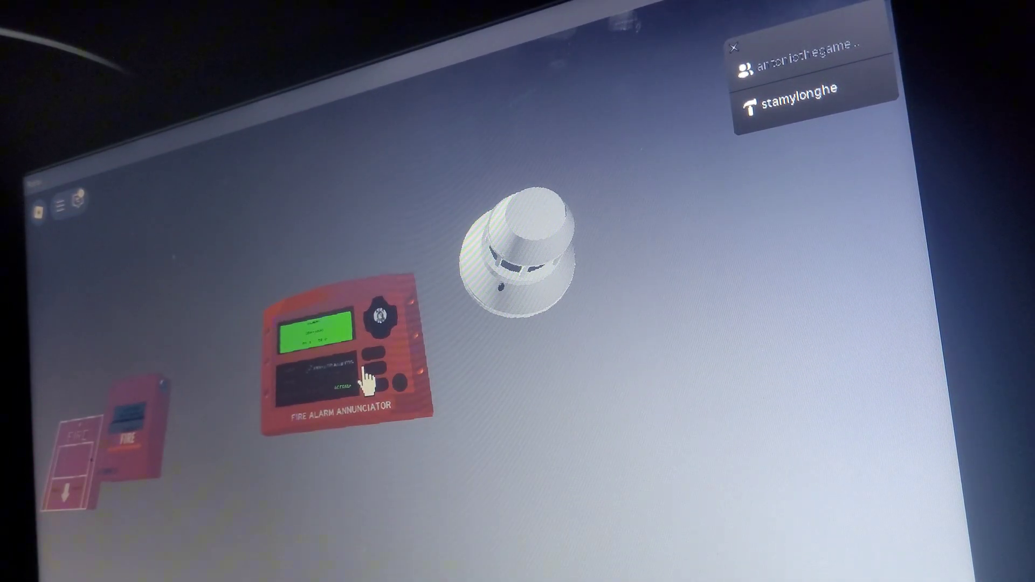
pyautogui.moveTo(368, 380); pyautogui.dragTo(362, 373)
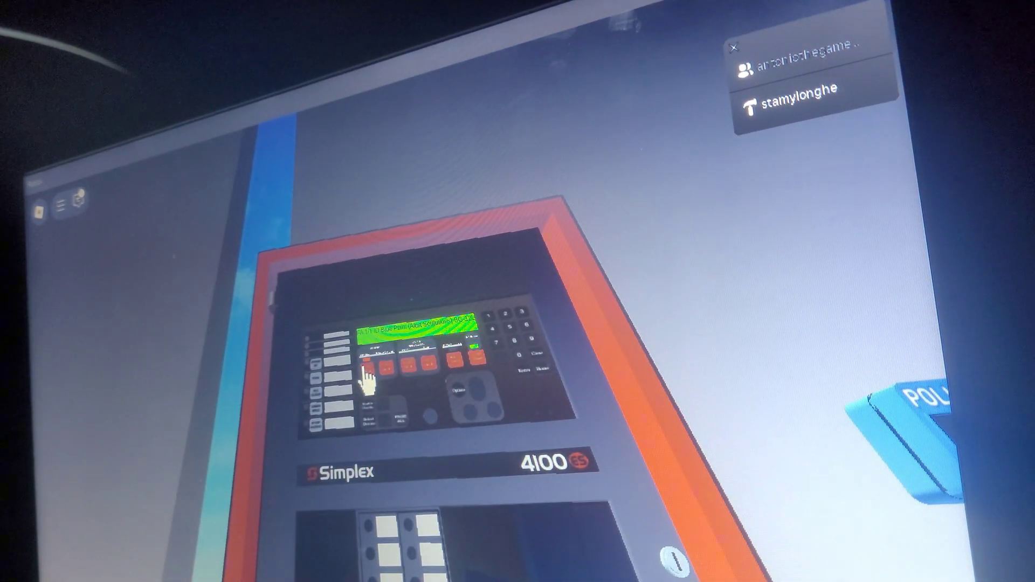
pyautogui.press('Right')
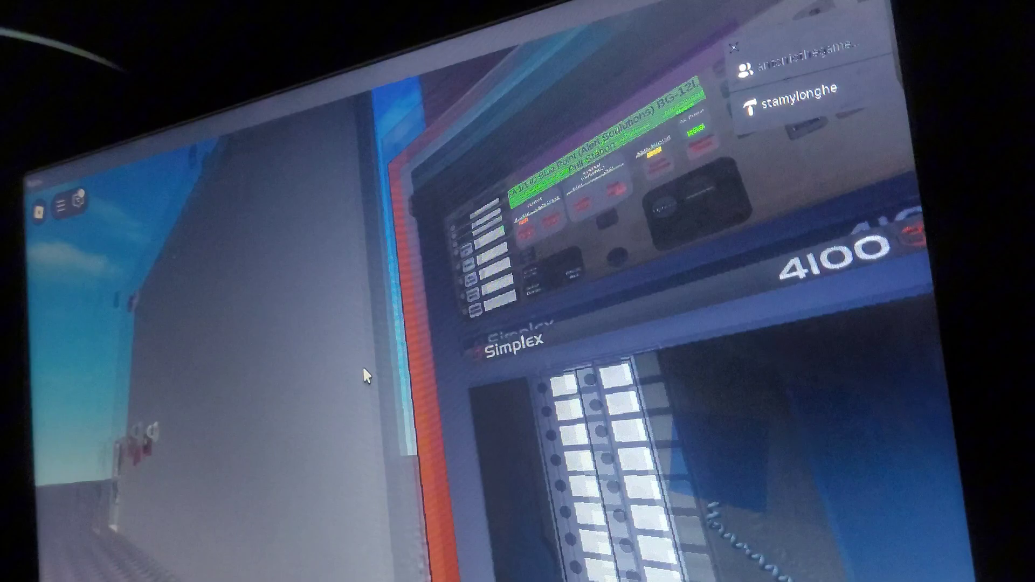
pyautogui.press('Right')
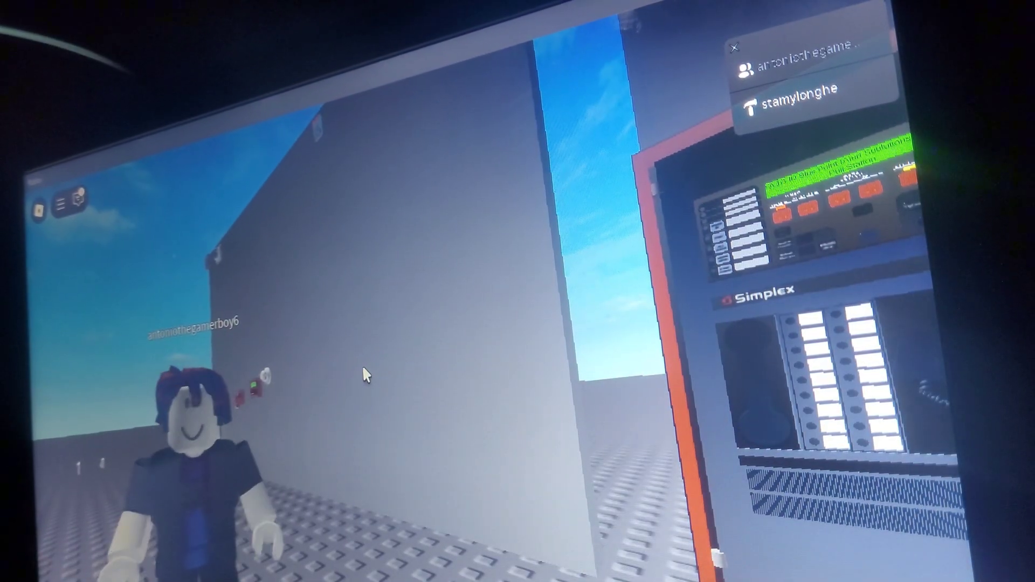
pyautogui.press('Right')
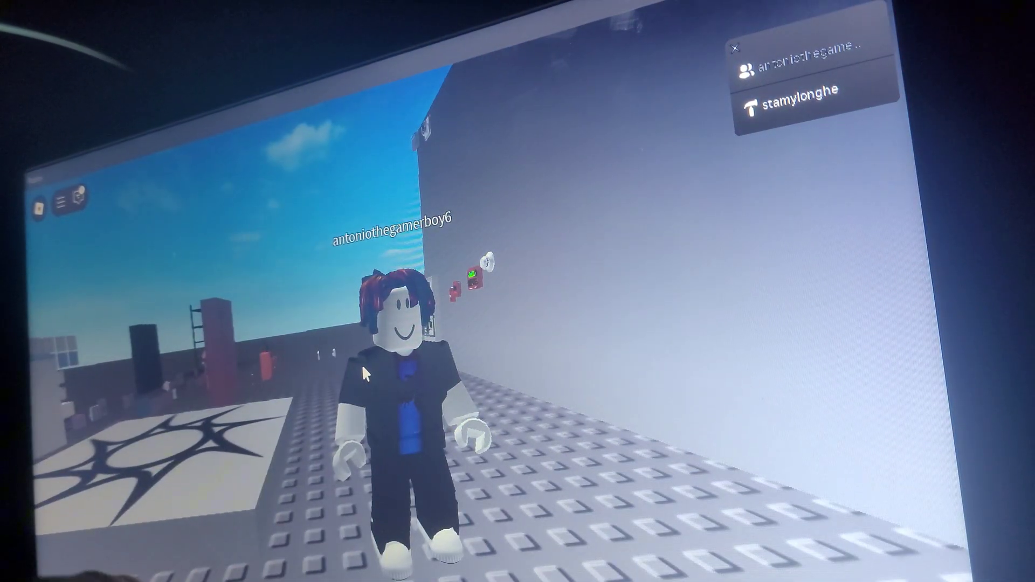
# - Run down the corridor to the other player at the doorway
pyautogui.press('w')
pyautogui.press('Right')
pyautogui.press('w')
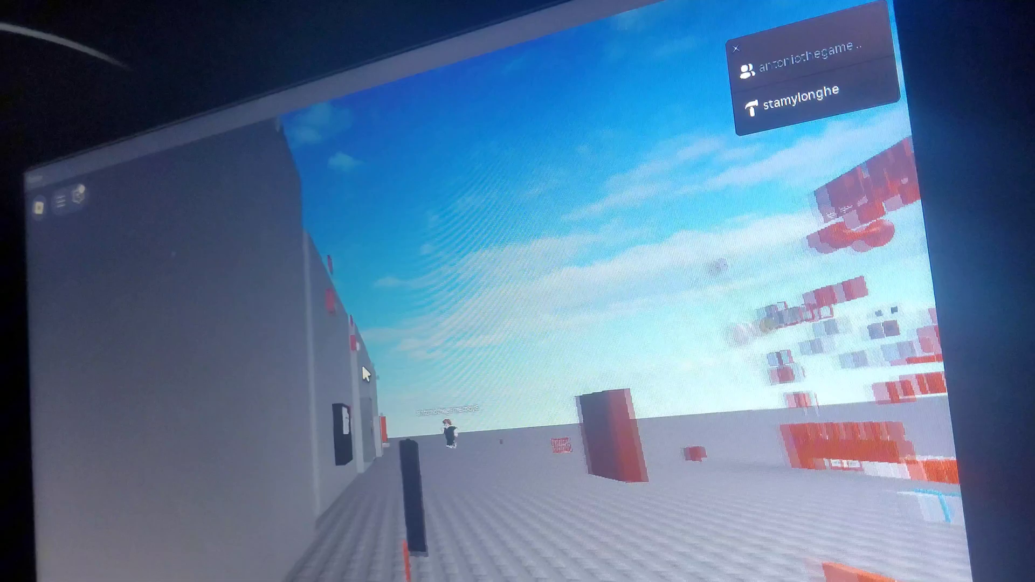
pyautogui.press('Right')
pyautogui.press('w')
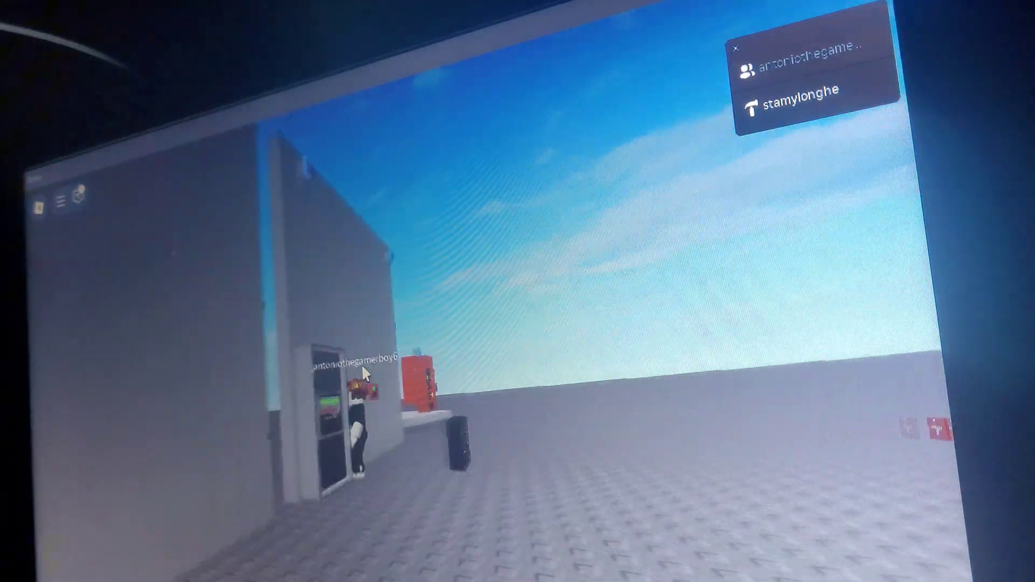
pyautogui.press('w')
pyautogui.scroll(3, 361, 372)
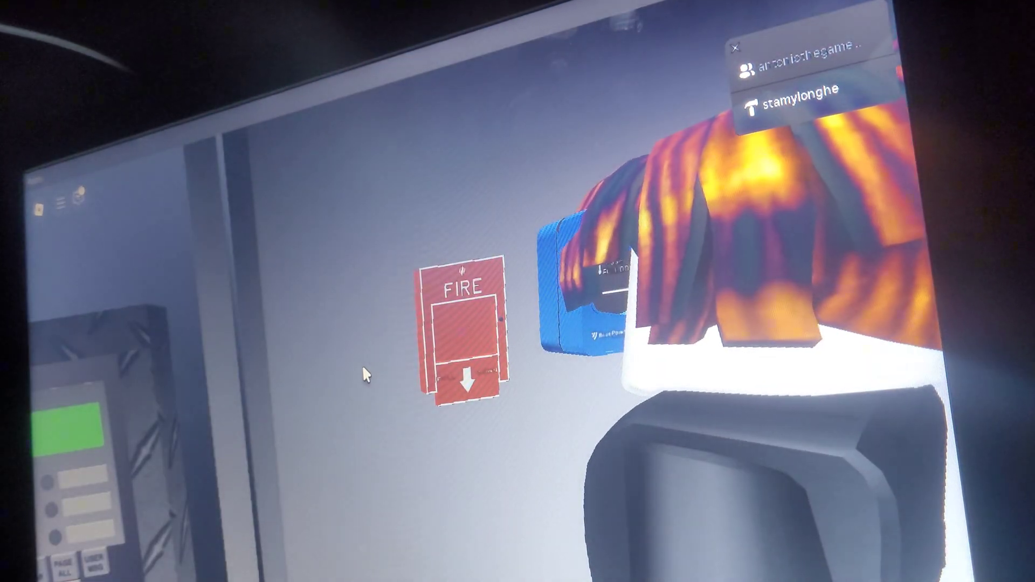
pyautogui.scroll(-5, 361, 372)
# - Step back and turn to view the FIRE and POLICE call boxes
pyautogui.press('Right')
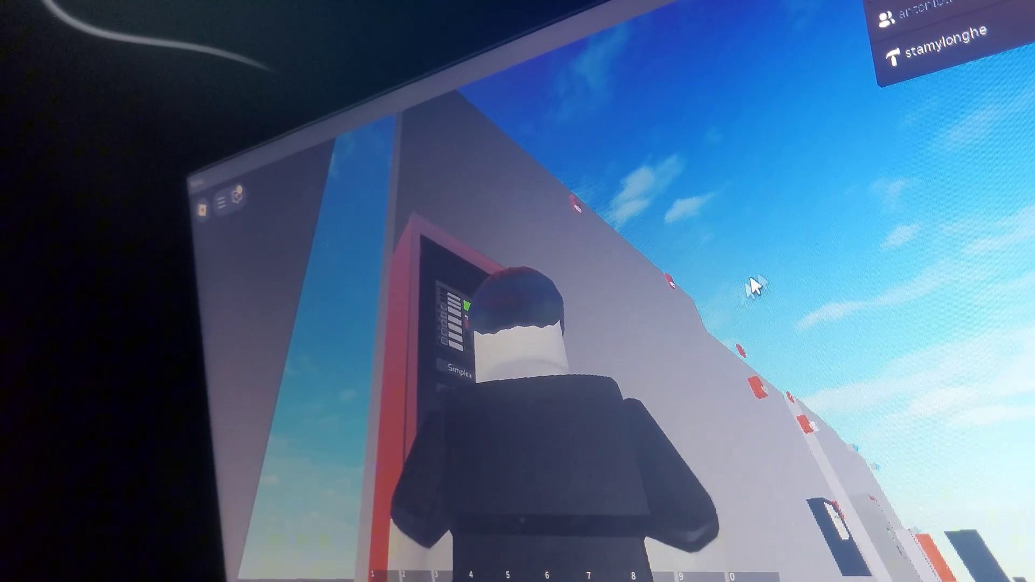
pyautogui.scroll(-5, 512, 347)
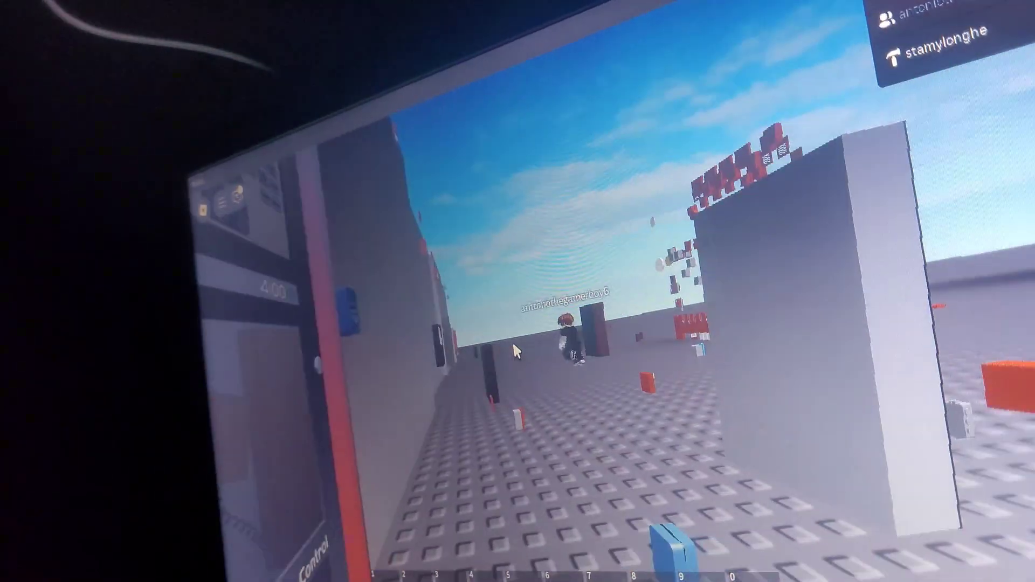
pyautogui.press('Right')
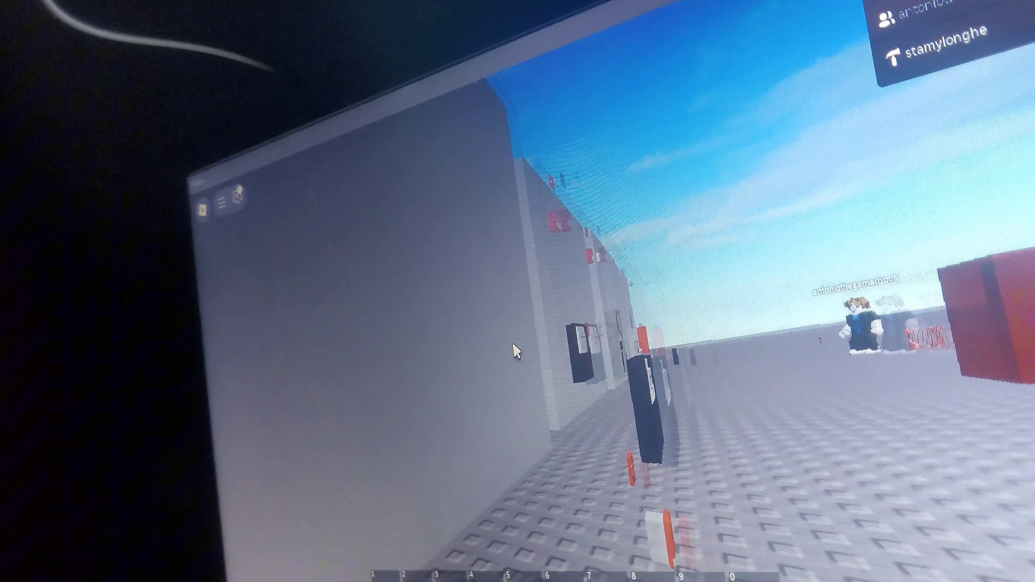
pyautogui.press('Right')
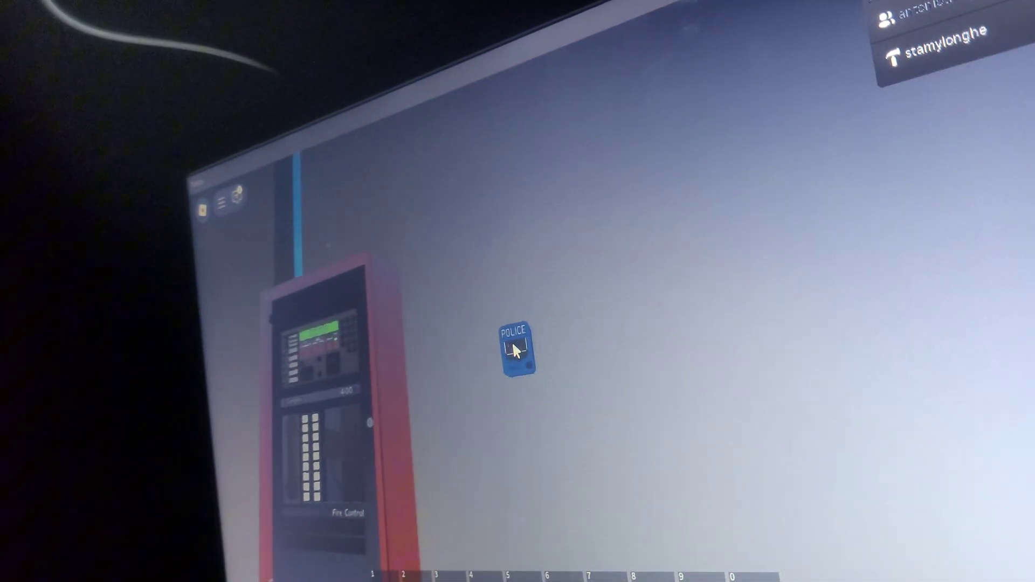
pyautogui.scroll(8, 512, 341)
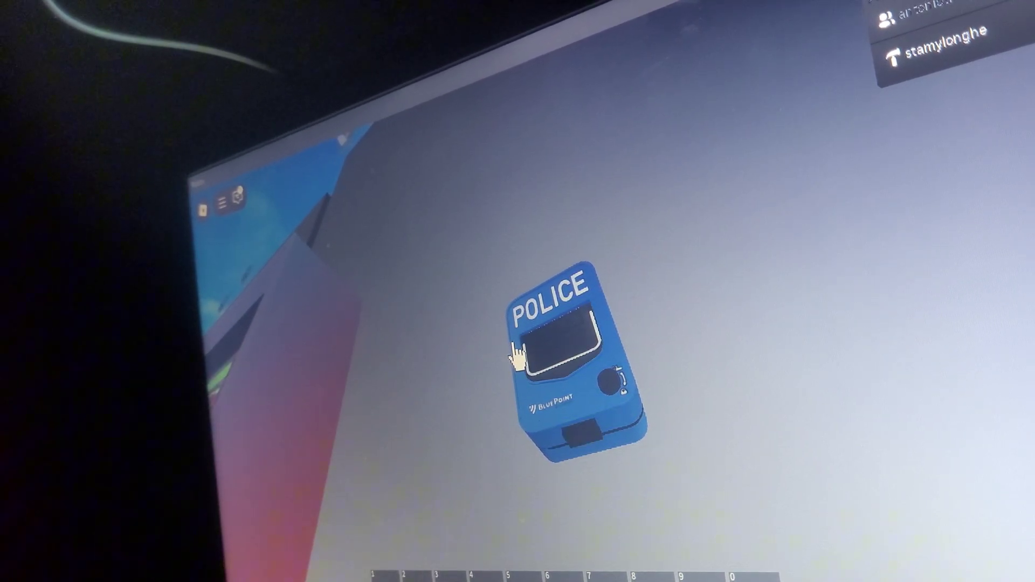
pyautogui.scroll(-8, 515, 355)
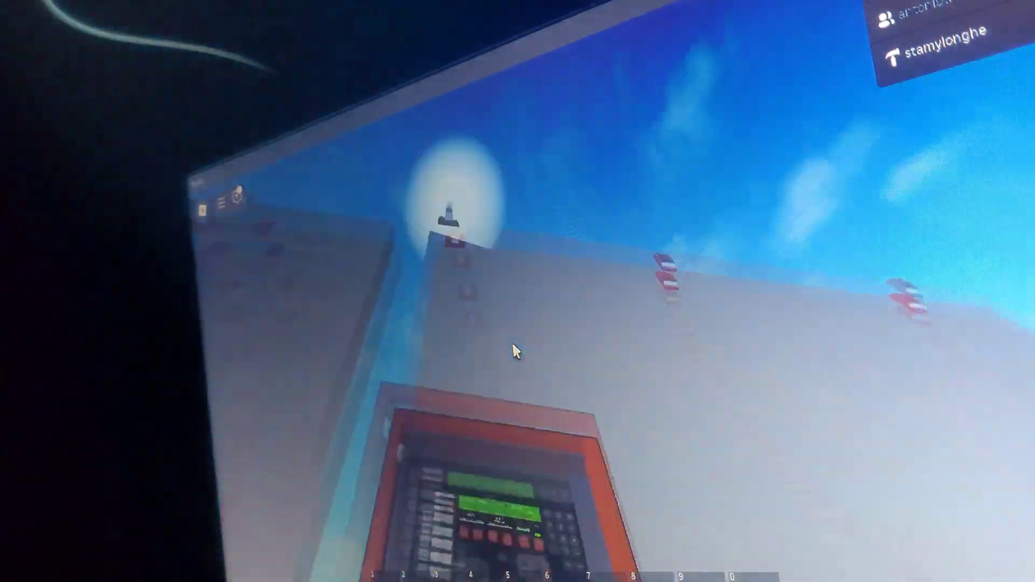
# - Frame the Simplex 4100 panel display closely, then swing toward the next pull station wall
pyautogui.moveTo(512, 342); pyautogui.dragTo(512, 341)
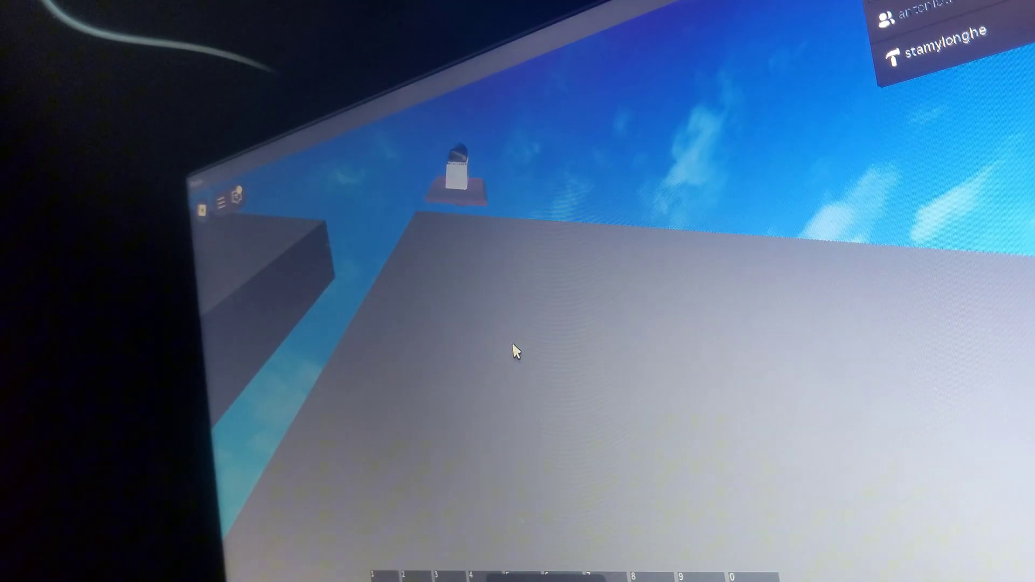
pyautogui.moveTo(511, 342); pyautogui.dragTo(512, 342)
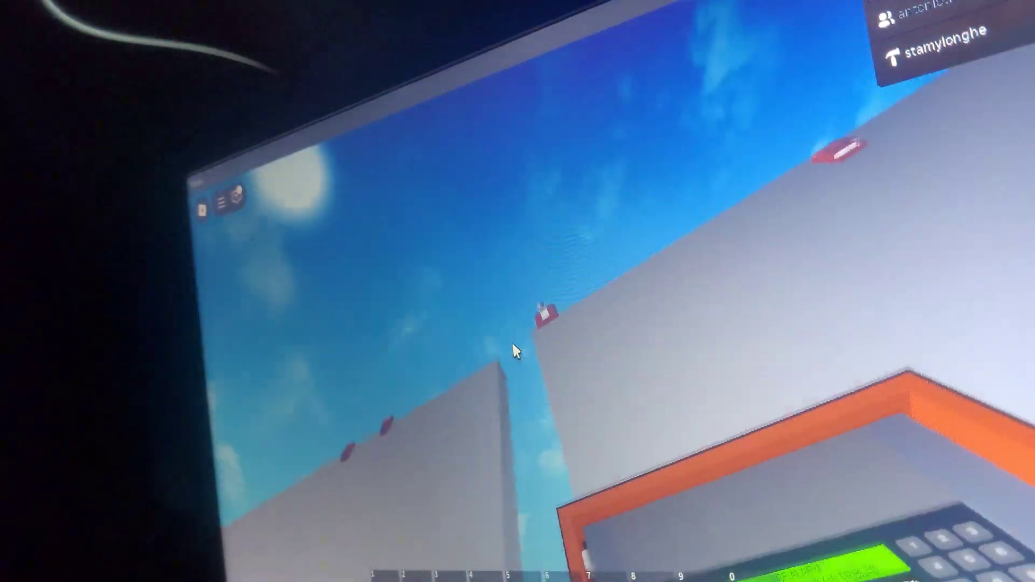
pyautogui.moveTo(511, 342); pyautogui.dragTo(516, 354)
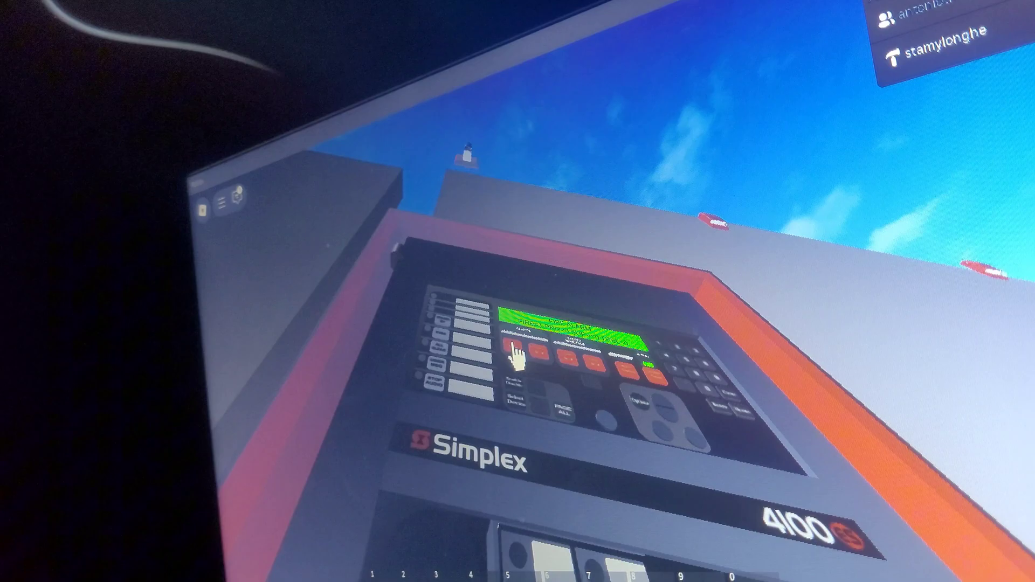
pyautogui.moveTo(514, 354); pyautogui.dragTo(515, 356)
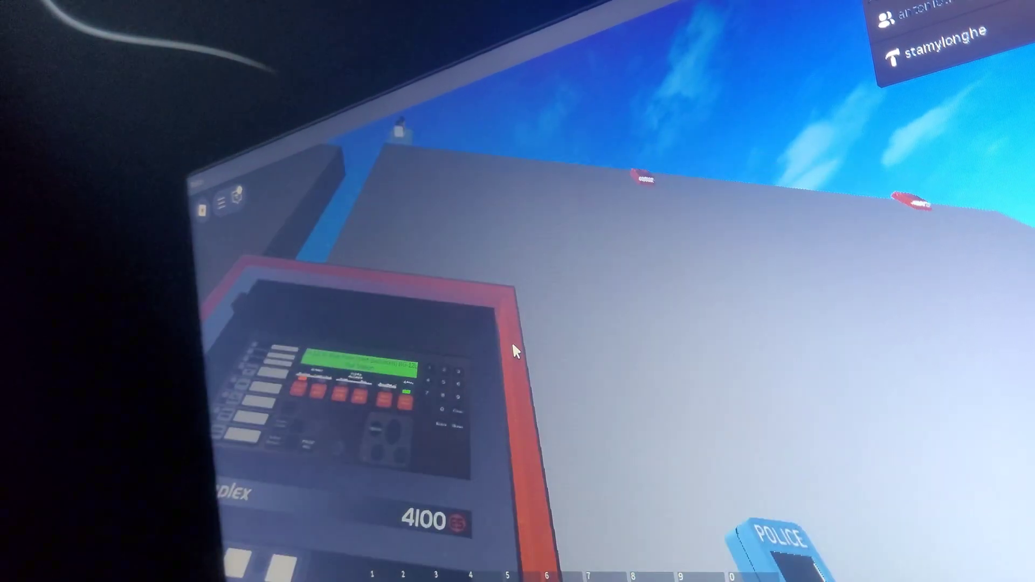
pyautogui.moveTo(515, 356); pyautogui.dragTo(515, 352)
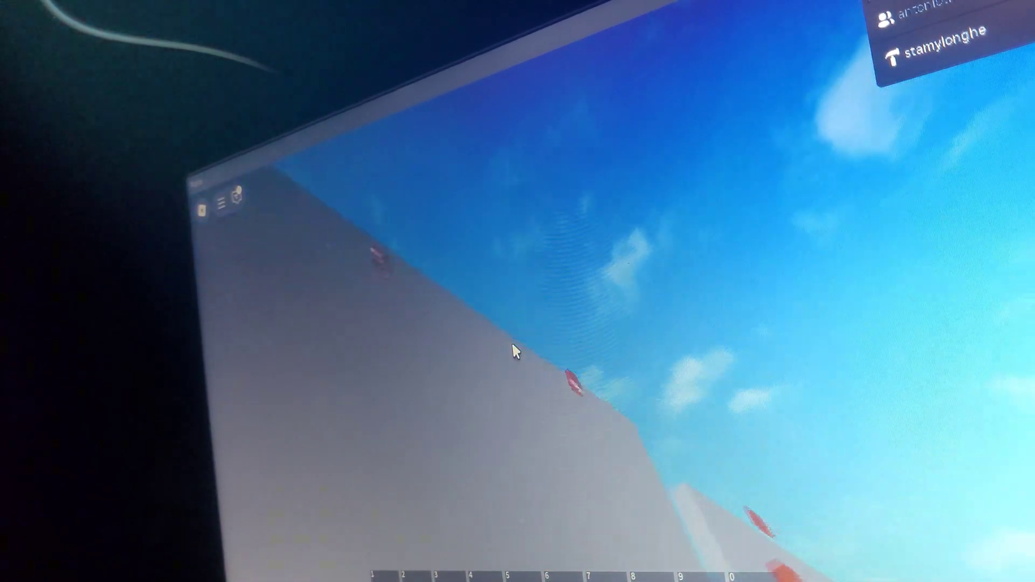
pyautogui.rightClick(512, 342)
pyautogui.moveTo(511, 349); pyautogui.dragTo(512, 341)
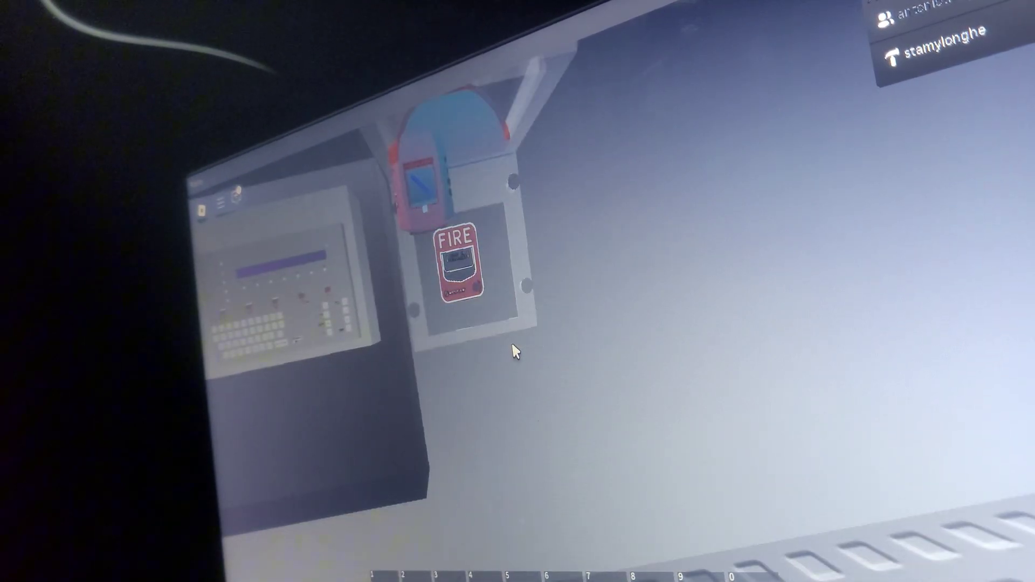
pyautogui.scroll(4, 511, 342)
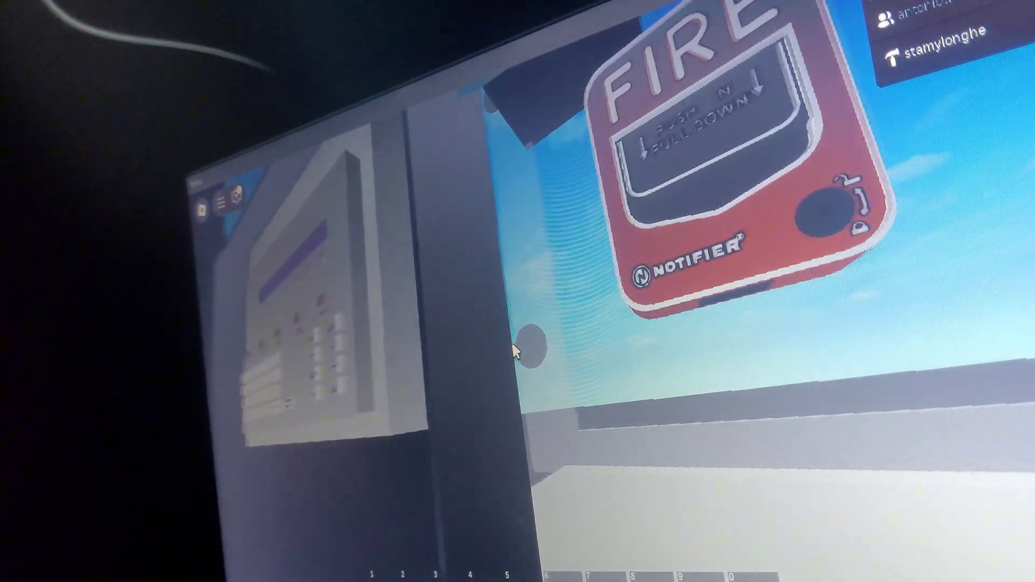
pyautogui.scroll(-3, 514, 352)
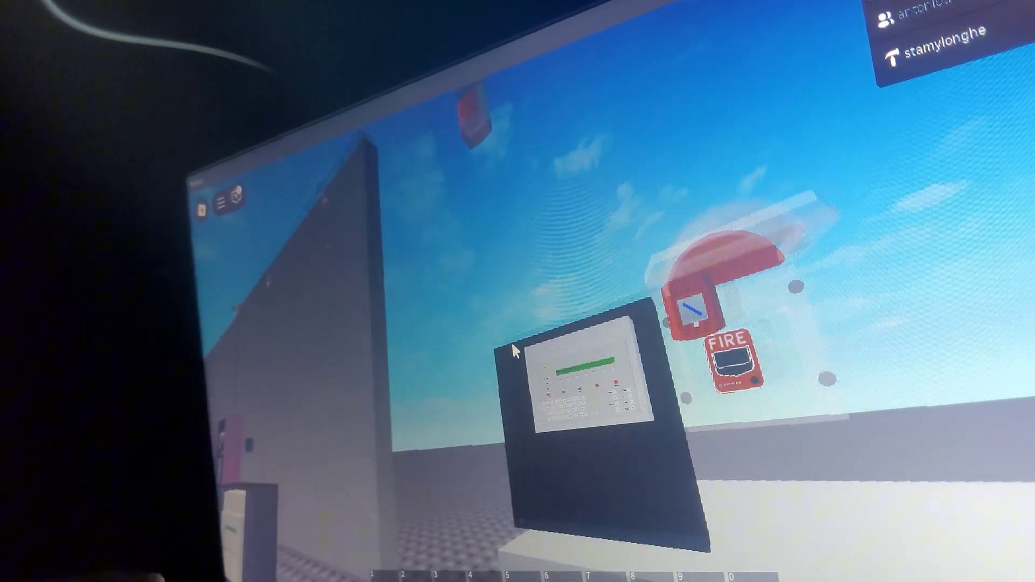
pyautogui.scroll(2, 511, 341)
pyautogui.scroll(2, 511, 341)
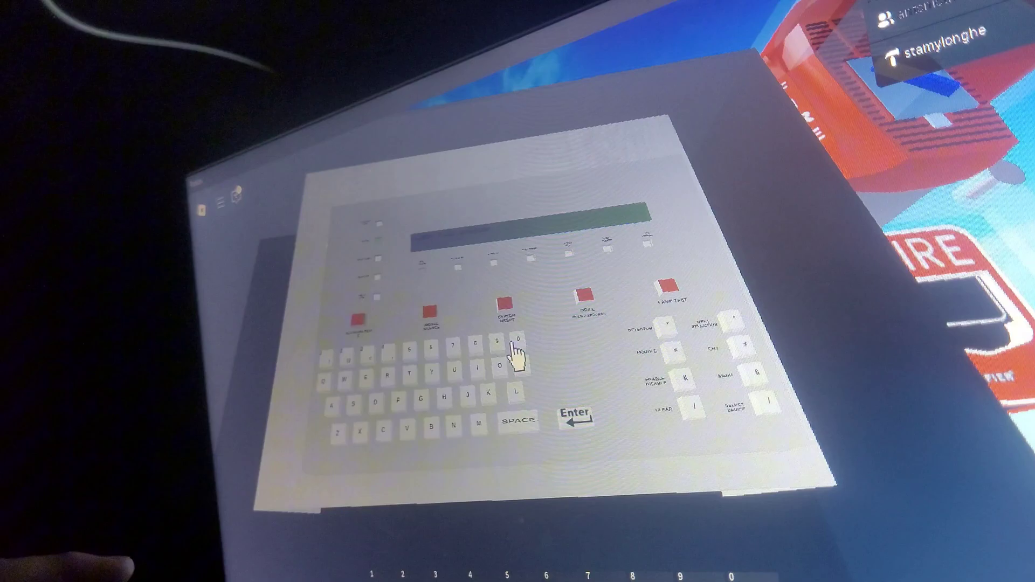
# - Move up close to the fire alarm control panel keypad, viewing it from below
pyautogui.rightClick(516, 356)
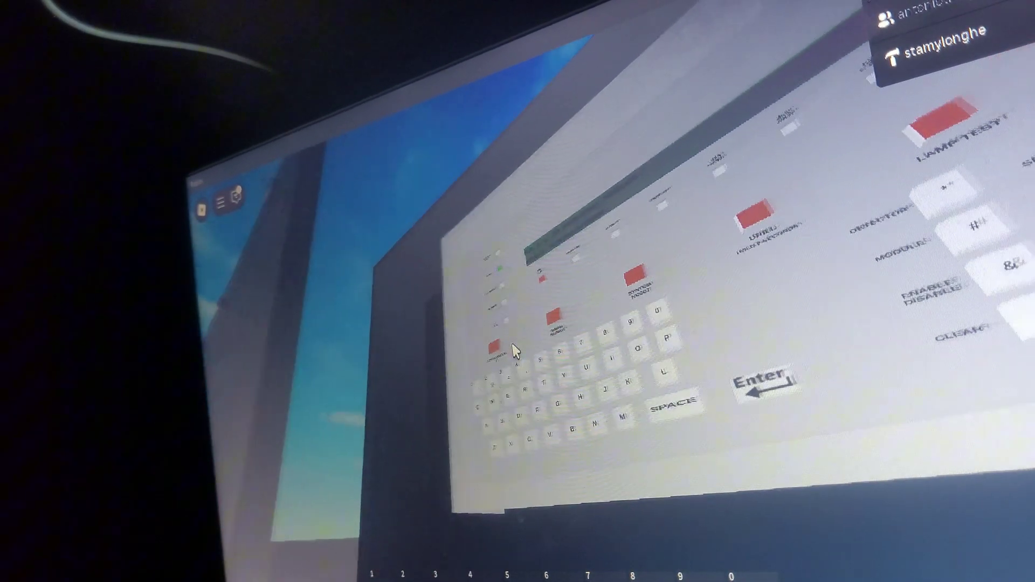
pyautogui.rightClick(515, 356)
pyautogui.press('Right')
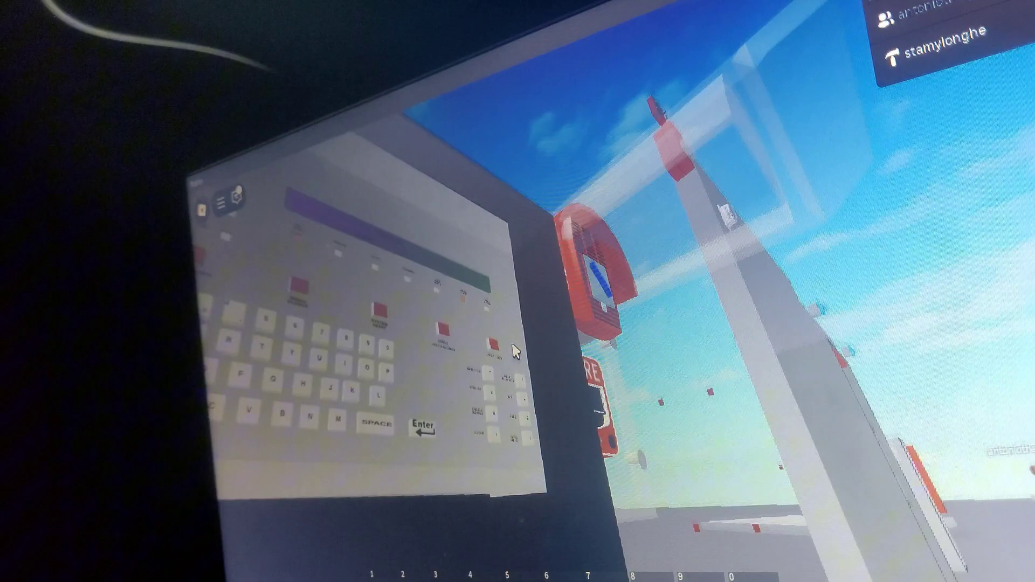
pyautogui.rightClick(515, 355)
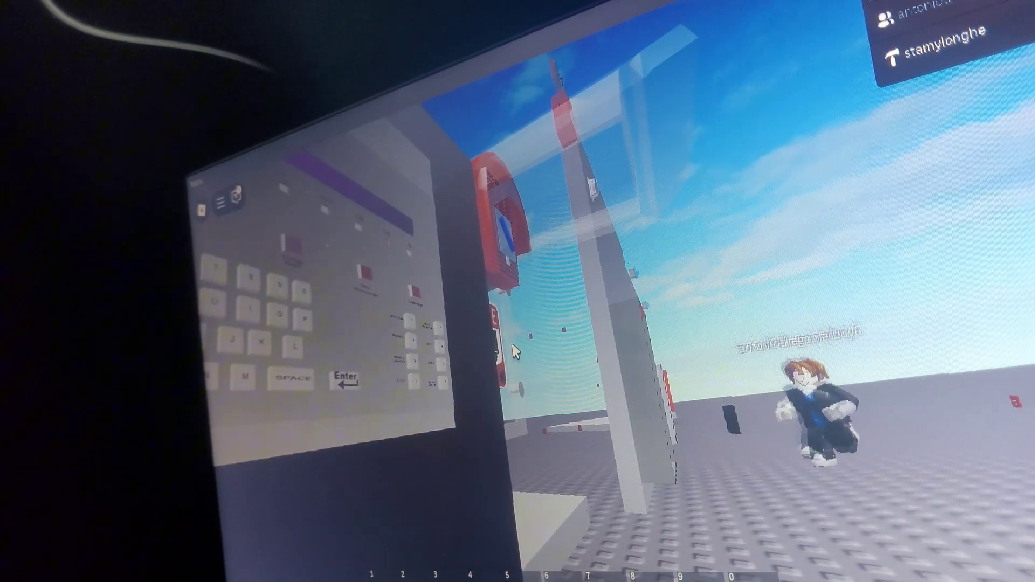
pyautogui.press('Left')
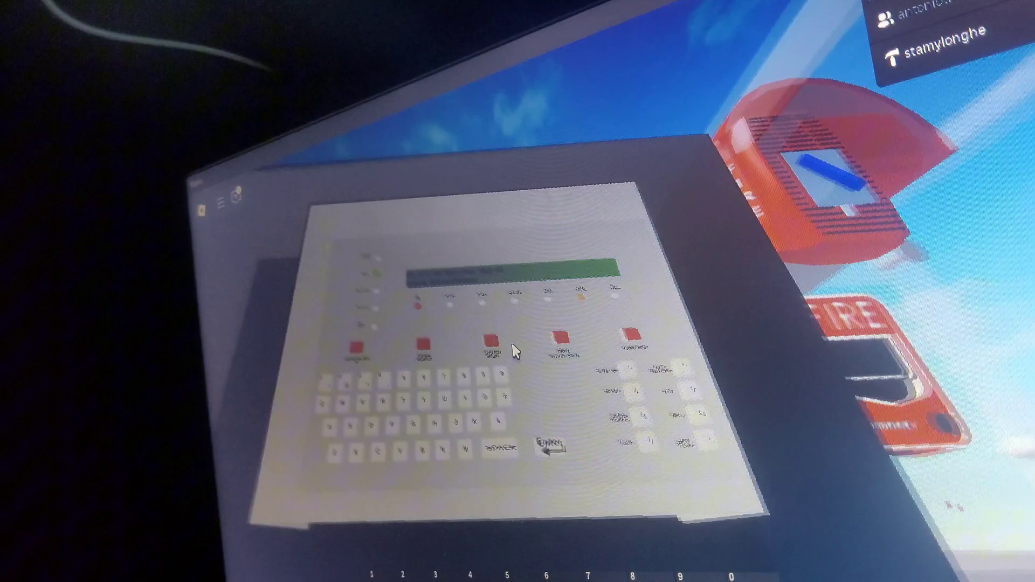
pyautogui.press('w')
pyautogui.moveTo(516, 356); pyautogui.dragTo(514, 351)
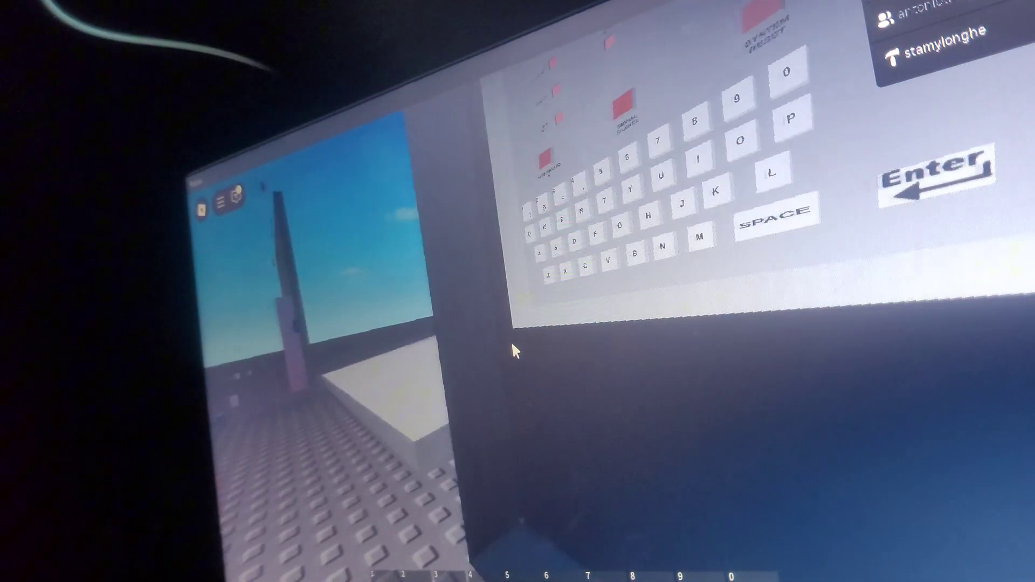
pyautogui.scroll(-3, 514, 351)
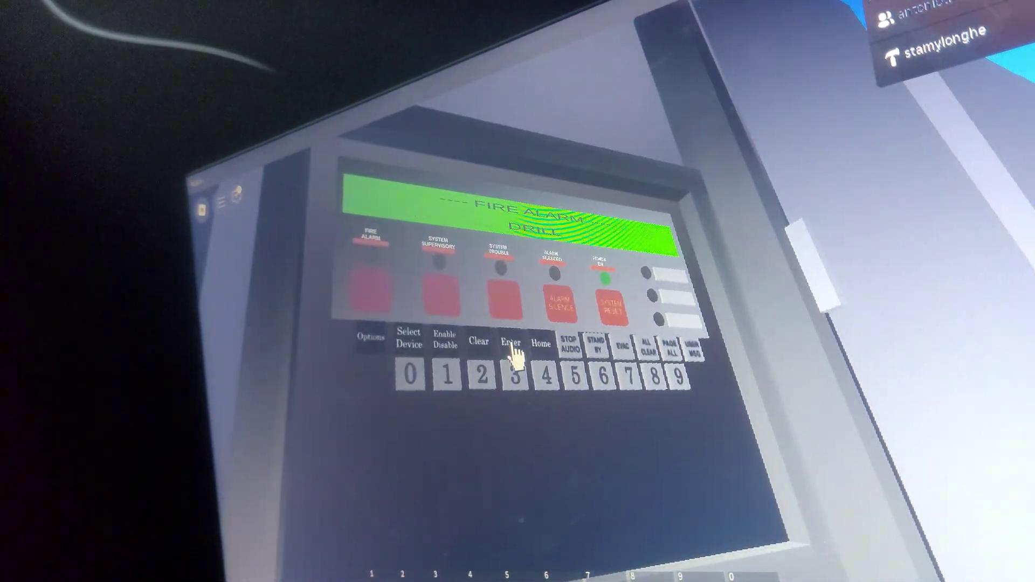
pyautogui.scroll(-5, 514, 350)
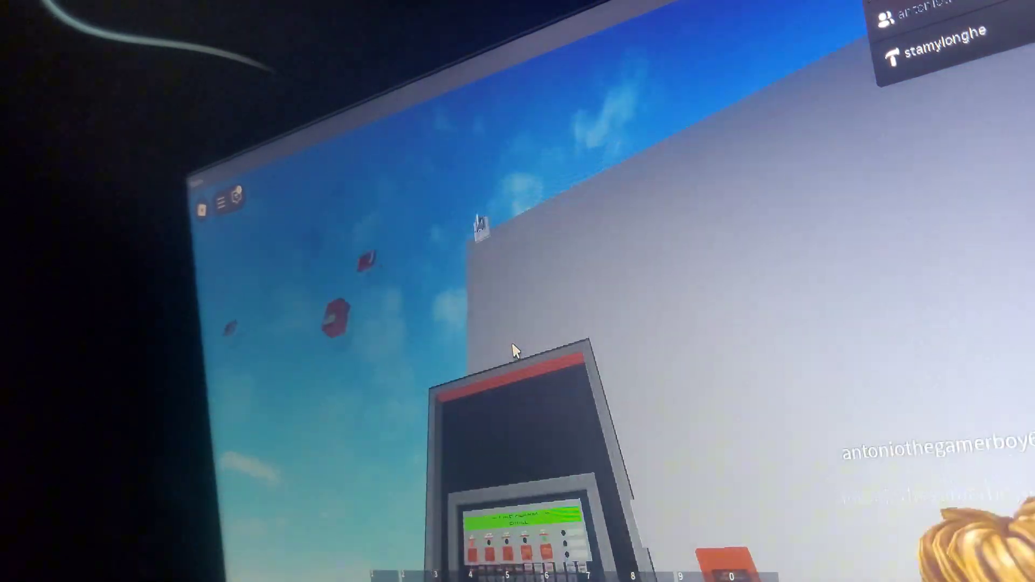
pyautogui.scroll(8, 514, 350)
# - Turn the camera from the drill-mode panel toward the pull station wall
pyautogui.rightClick(515, 350)
pyautogui.scroll(-8, 514, 350)
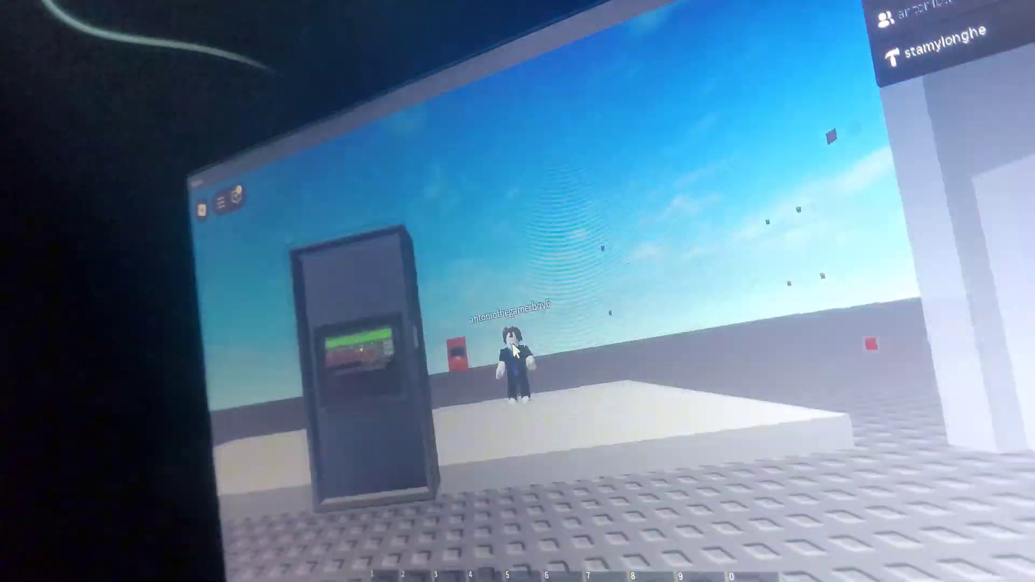
pyautogui.rightClick(514, 350)
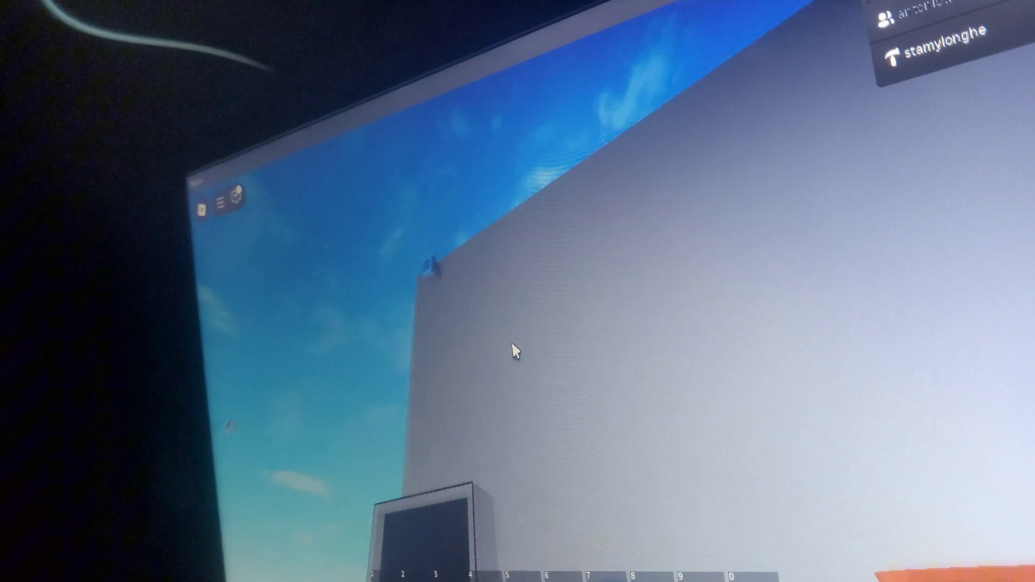
pyautogui.scroll(6, 514, 350)
pyautogui.scroll(4, 514, 350)
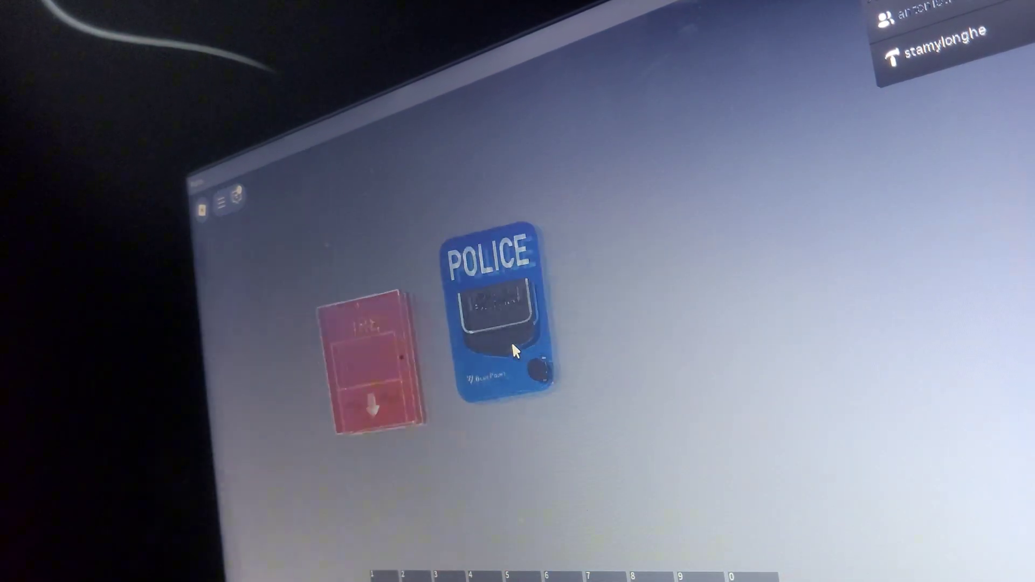
pyautogui.scroll(-8, 514, 355)
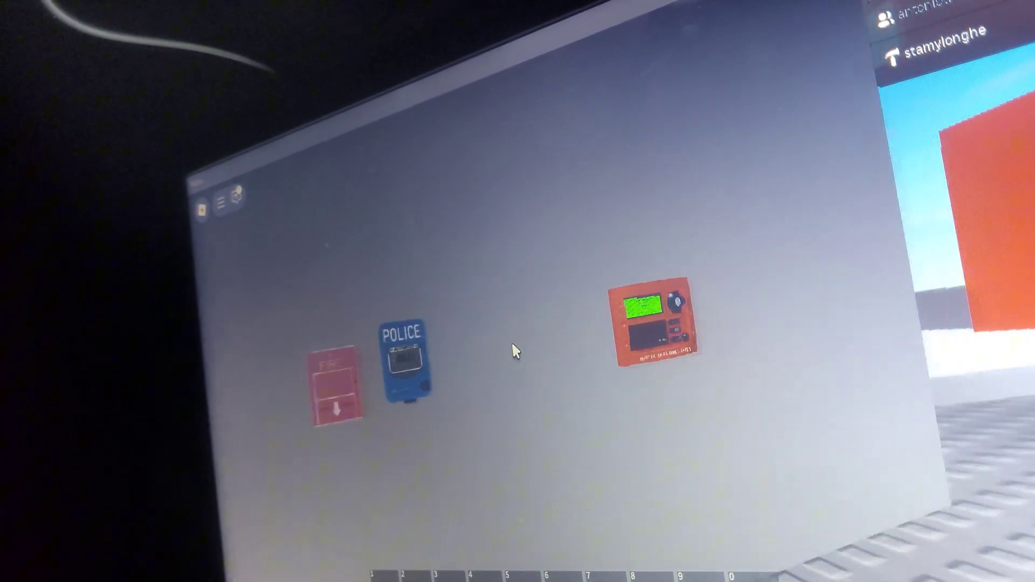
# - Inspect both sides of the FIRE and POLICE pull stations, then turn back to the panel
pyautogui.rightClick(515, 357)
pyautogui.scroll(6, 514, 356)
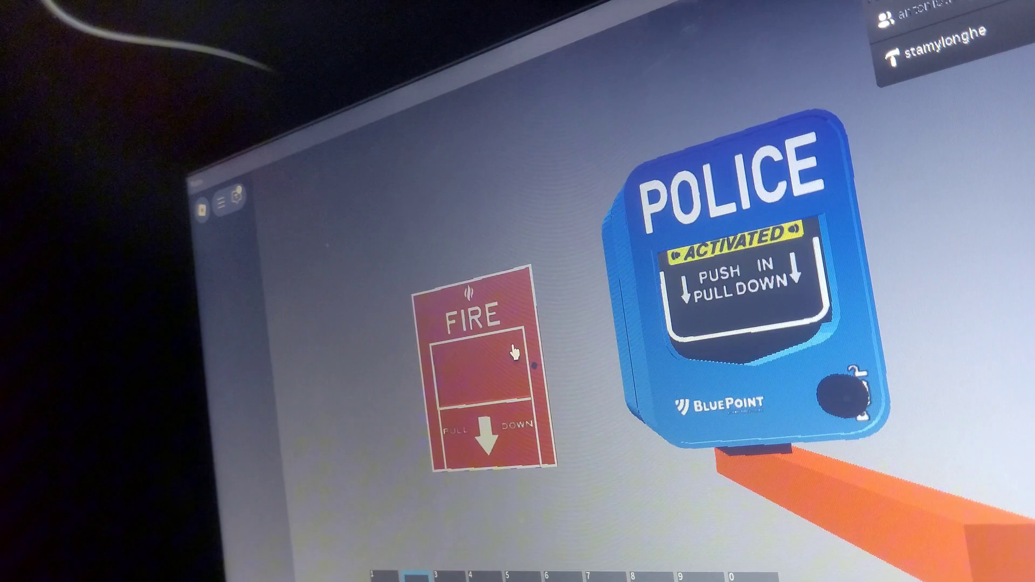
pyautogui.scroll(-8, 514, 353)
pyautogui.rightClick(514, 353)
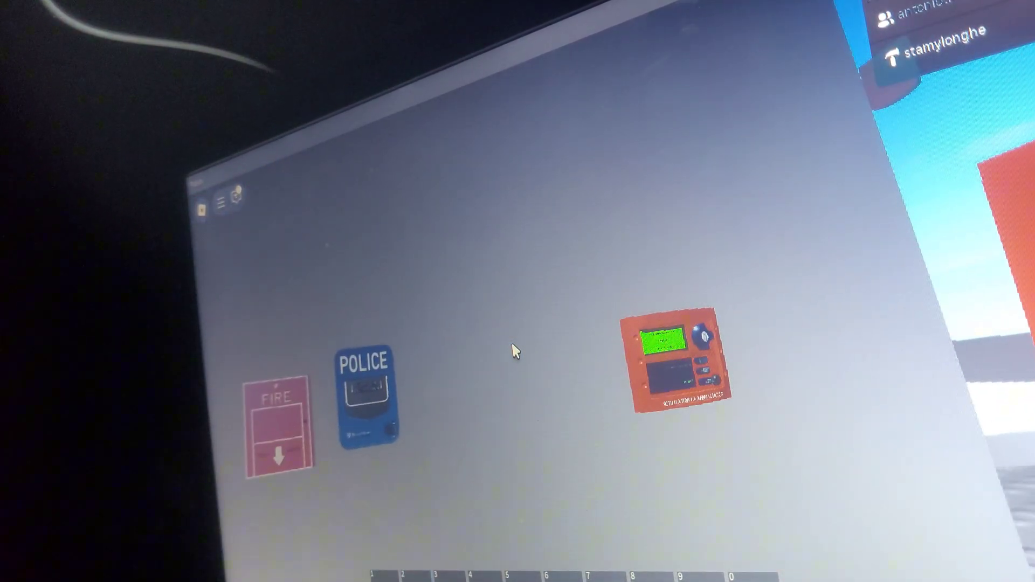
pyautogui.scroll(5, 515, 352)
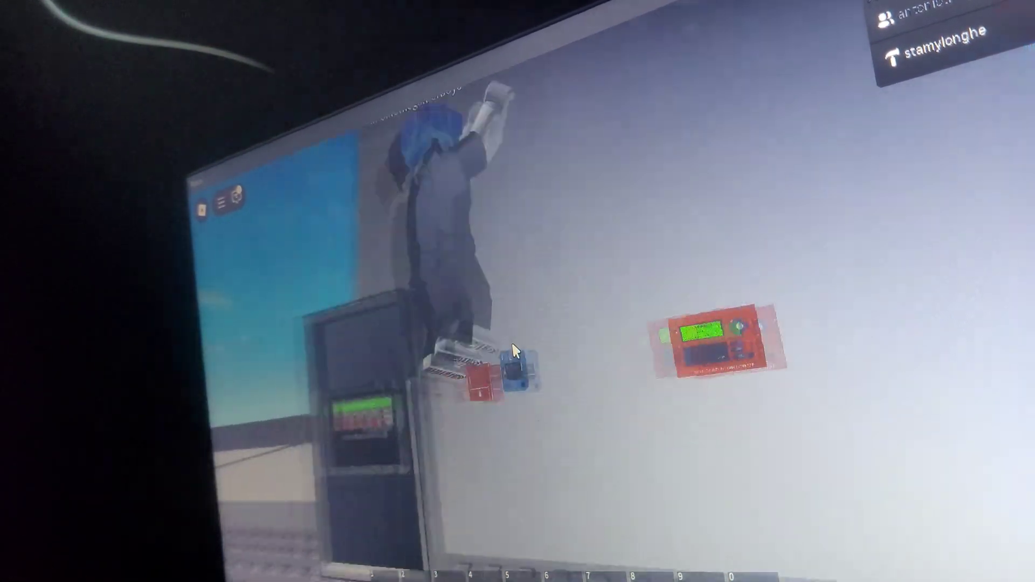
pyautogui.rightClick(514, 350)
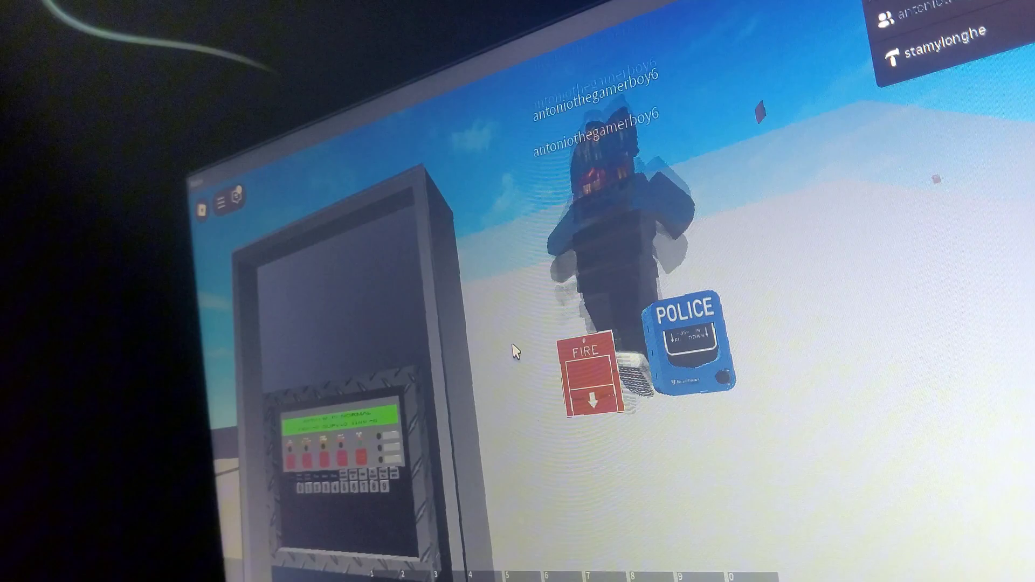
pyautogui.scroll(-4, 514, 351)
pyautogui.scroll(6, 514, 351)
pyautogui.scroll(-6, 514, 351)
# - Swing the view past the Fire-Lite and other control panels out to the baseplate
pyautogui.rightClick(515, 350)
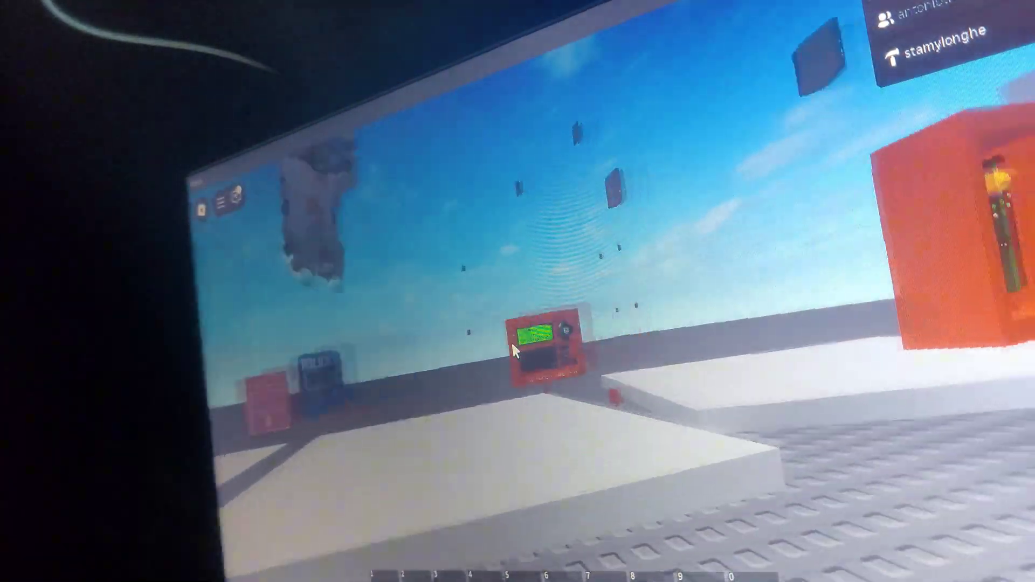
pyautogui.scroll(6, 514, 351)
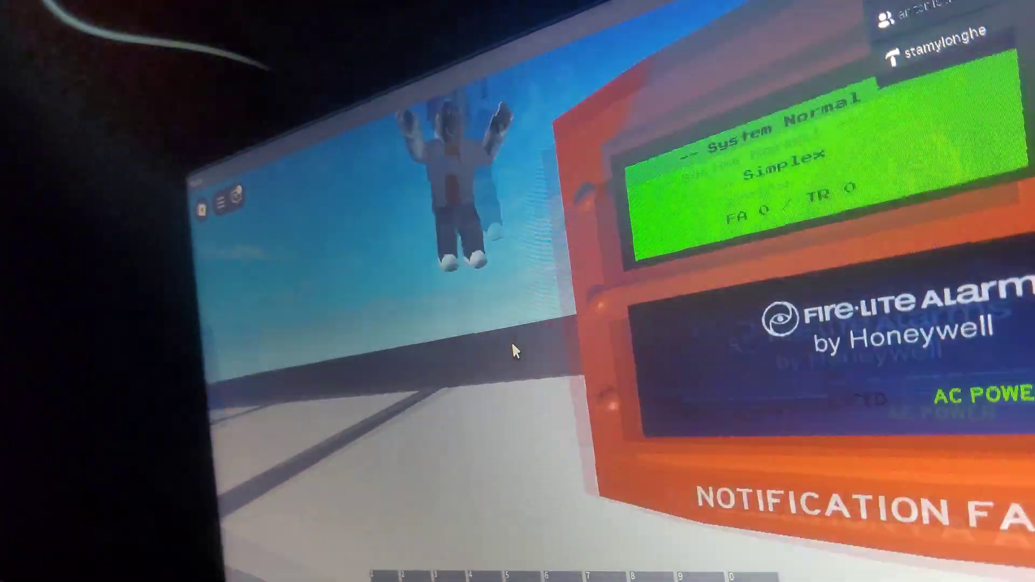
pyautogui.scroll(-5, 514, 351)
pyautogui.scroll(3, 515, 351)
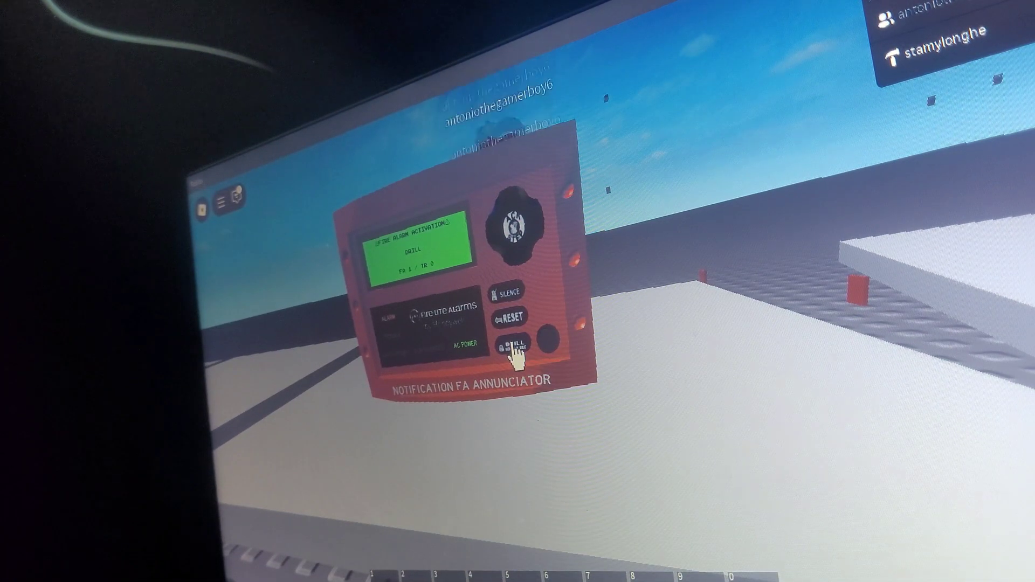
pyautogui.scroll(-6, 515, 351)
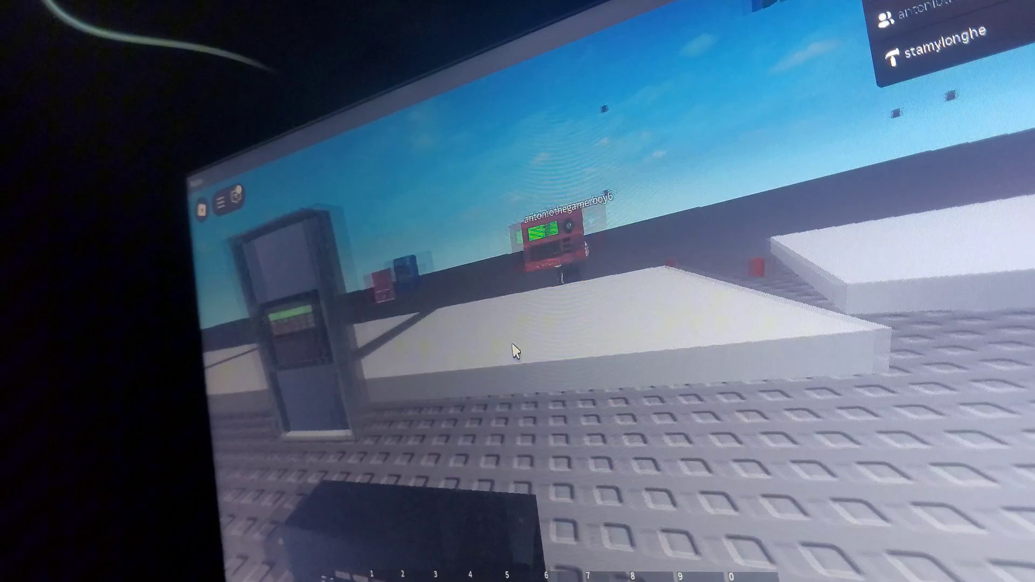
pyautogui.rightClick(514, 351)
pyautogui.scroll(6, 514, 351)
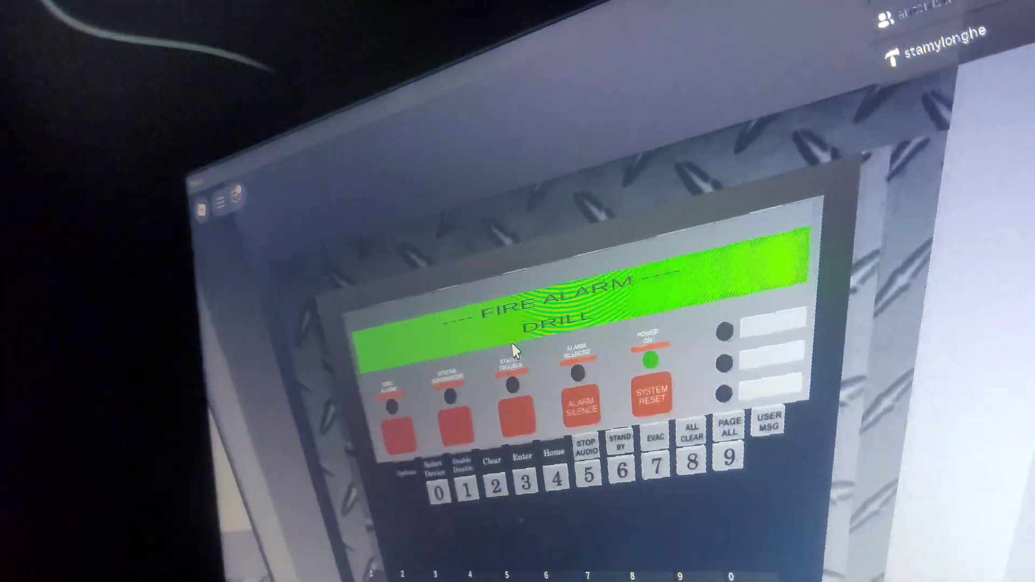
pyautogui.scroll(-1, 515, 351)
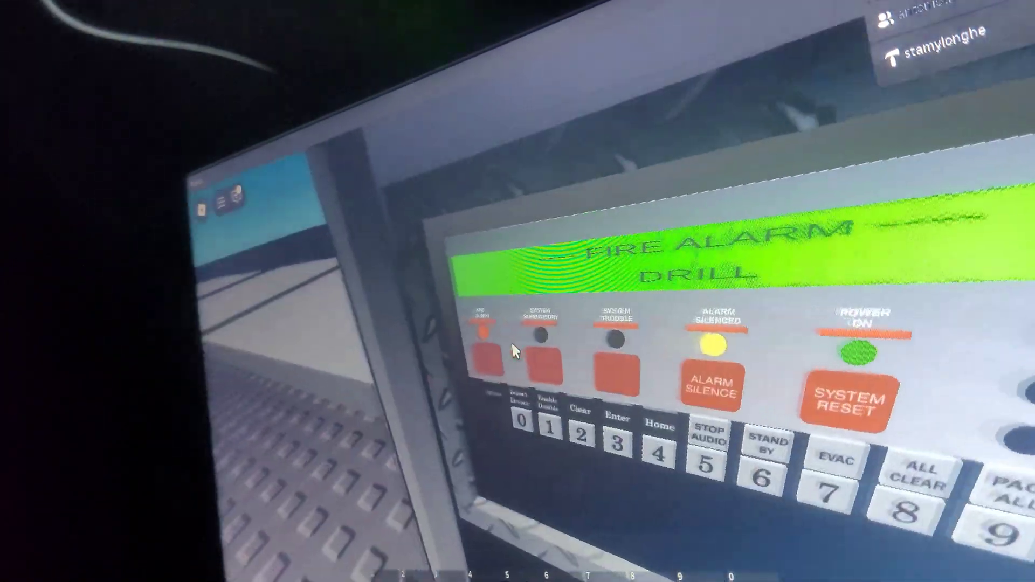
pyautogui.rightClick(514, 351)
pyautogui.scroll(-6, 514, 351)
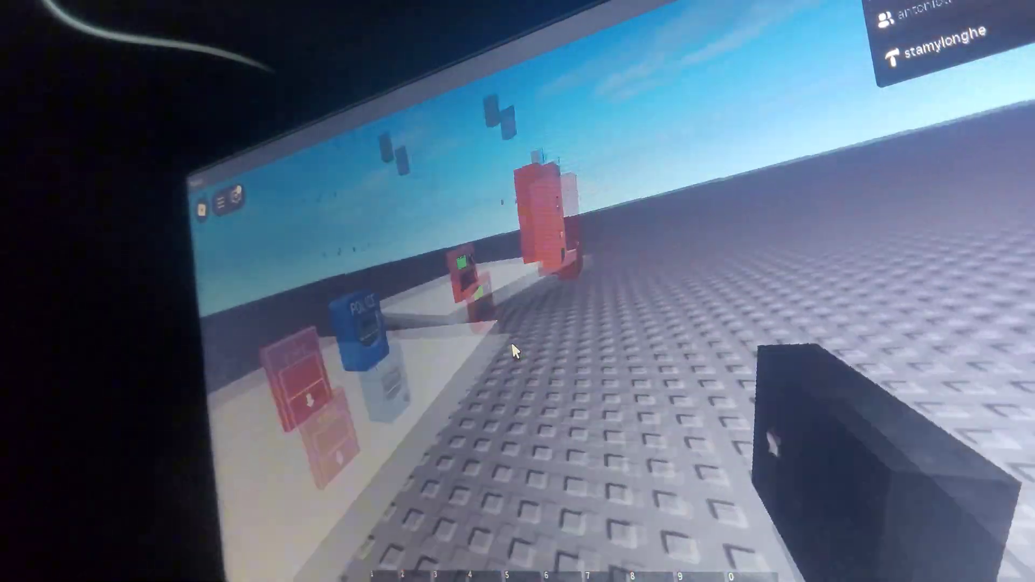
# - Look up at the floating horn strobe, down to the red ground device, then pull back wide
pyautogui.moveTo(514, 350); pyautogui.dragTo(514, 351)
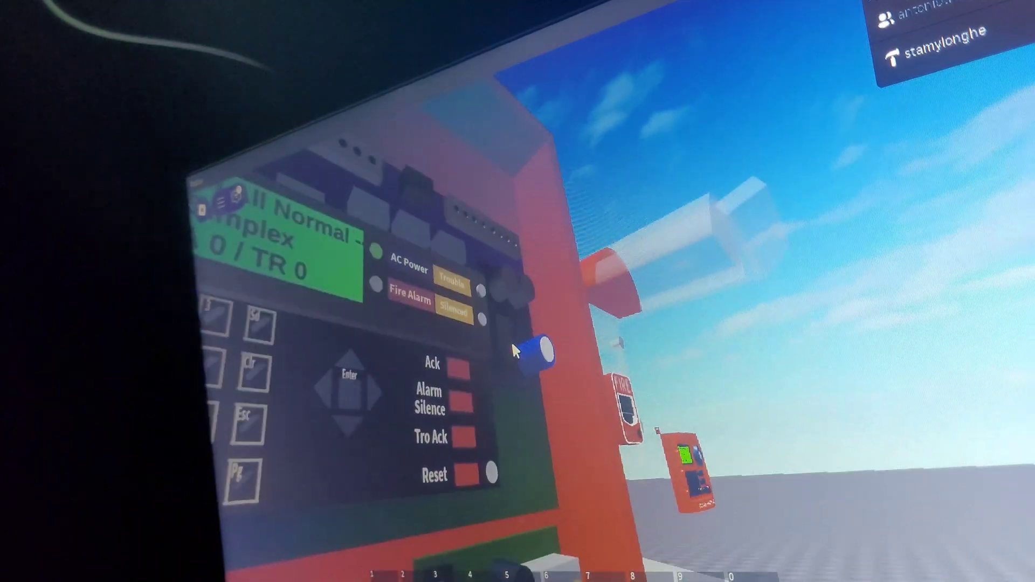
pyautogui.rightClick(514, 351)
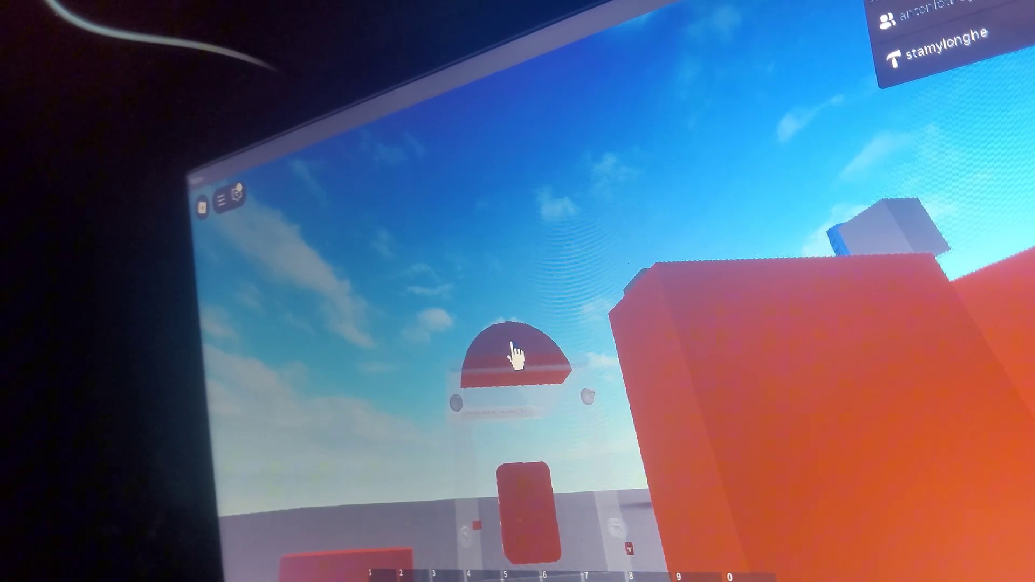
pyautogui.moveTo(514, 356); pyautogui.dragTo(514, 351)
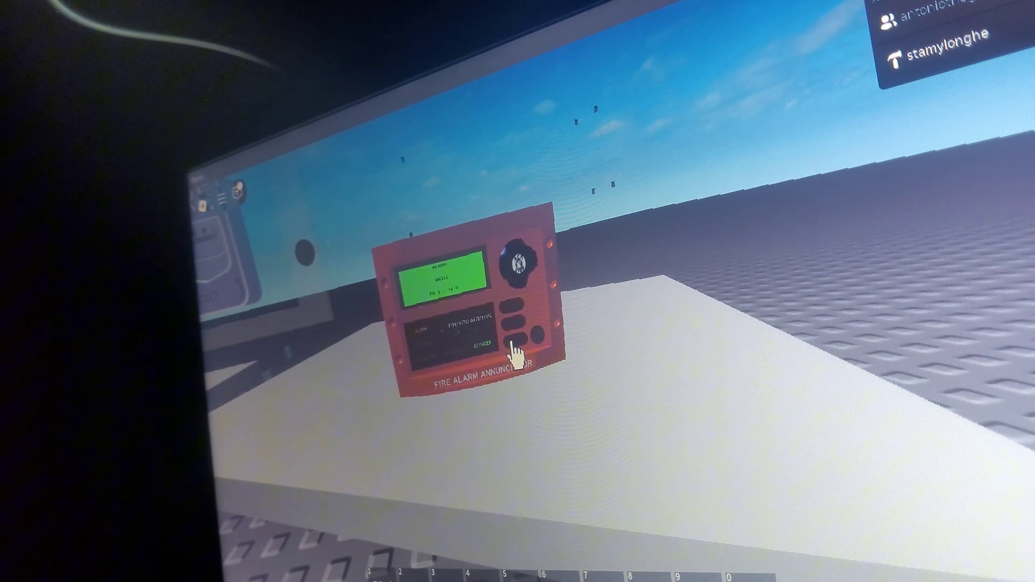
pyautogui.moveTo(514, 356); pyautogui.dragTo(514, 351)
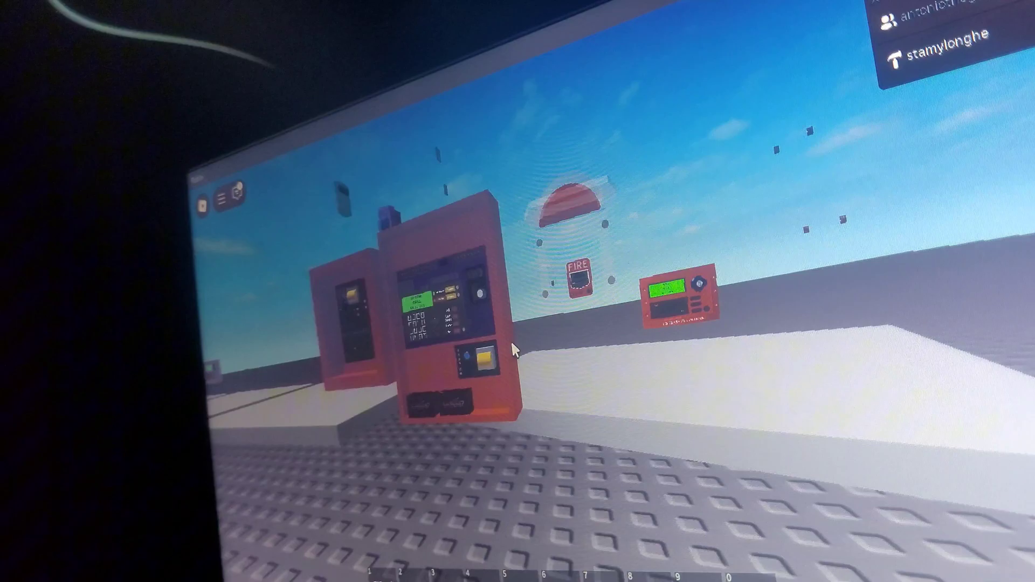
pyautogui.scroll(5, 514, 351)
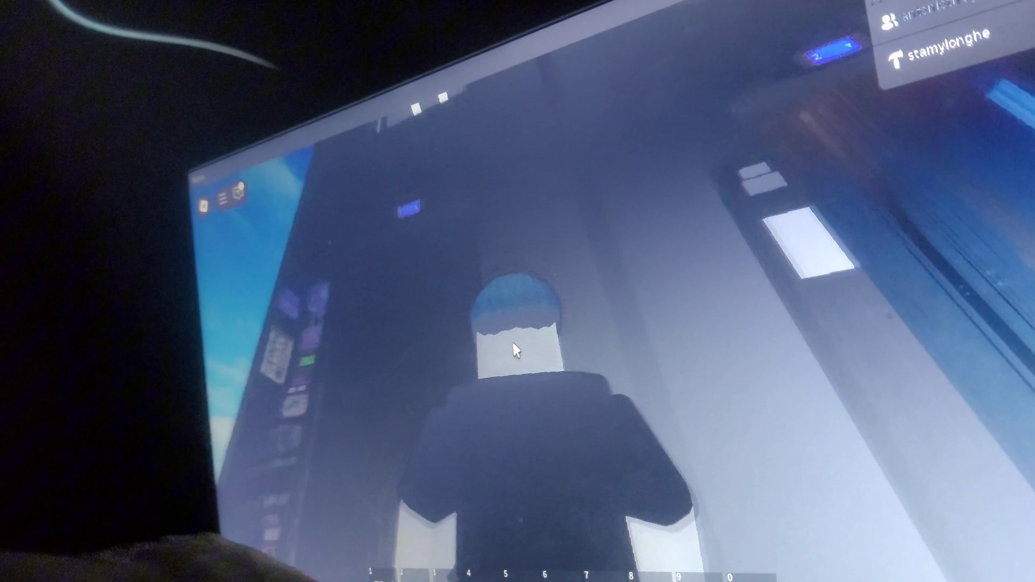
# - Switch briefly to the OBS recorder window with Alt+Tab during the elevator ride
pyautogui.hotkey('alt', 'Tab')
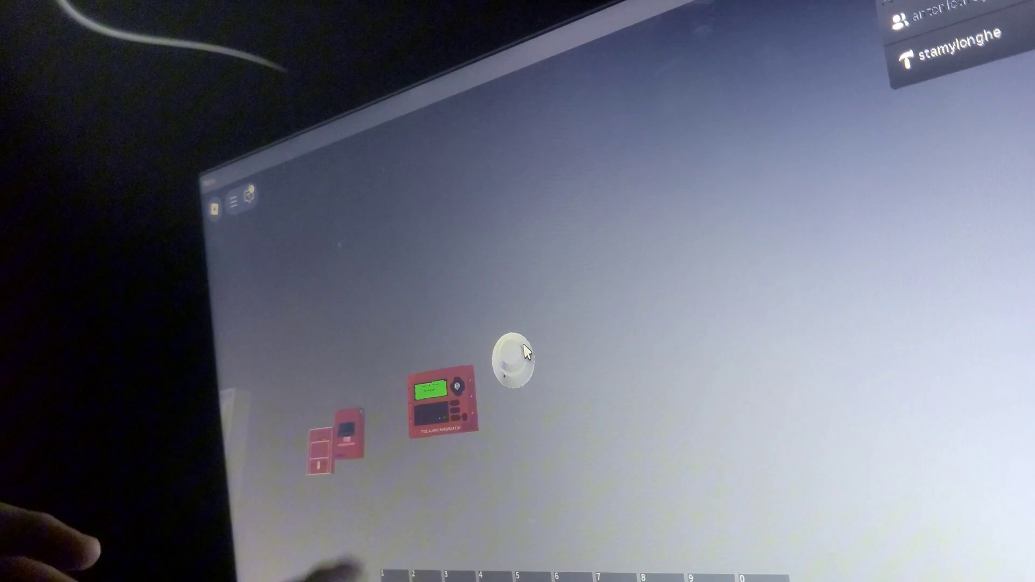
pyautogui.moveTo(524, 349); pyautogui.dragTo(524, 349)
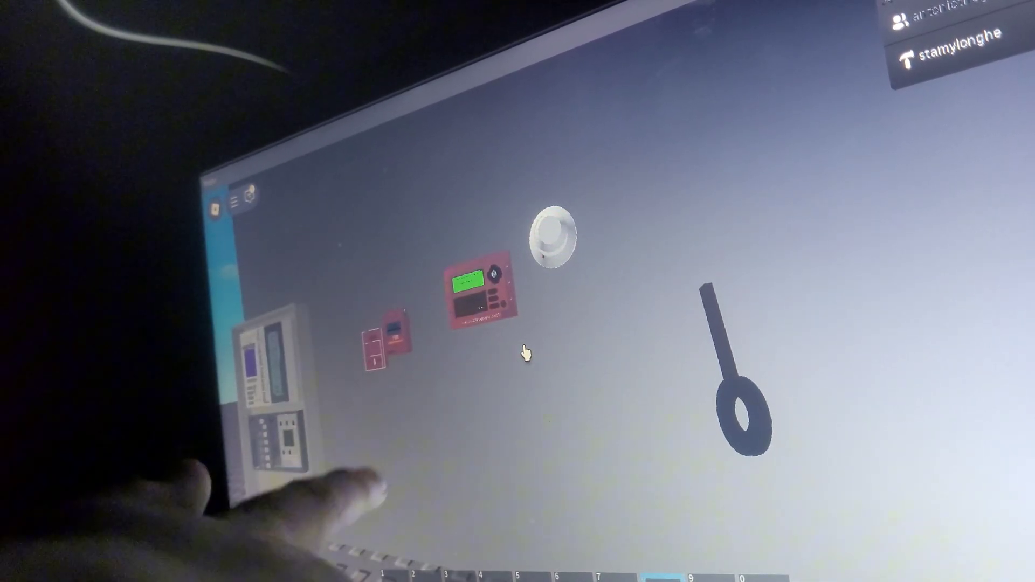
pyautogui.scroll(3, 523, 352)
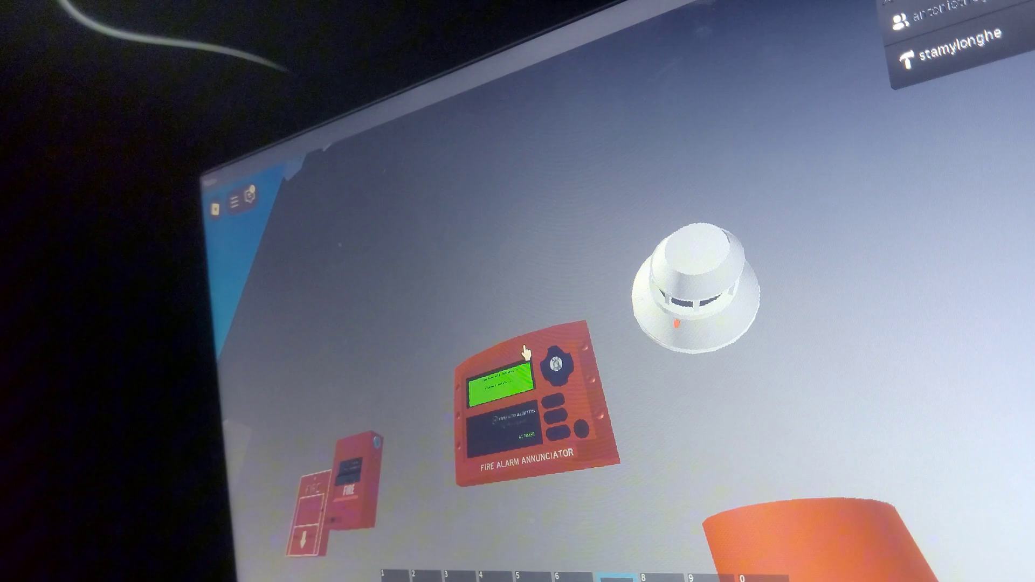
pyautogui.moveTo(524, 350); pyautogui.dragTo(524, 349)
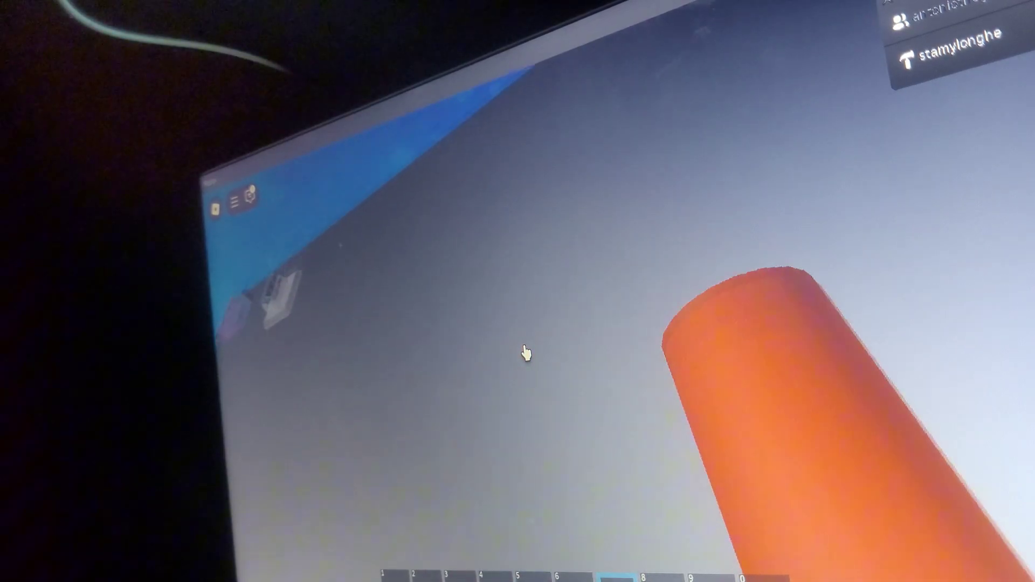